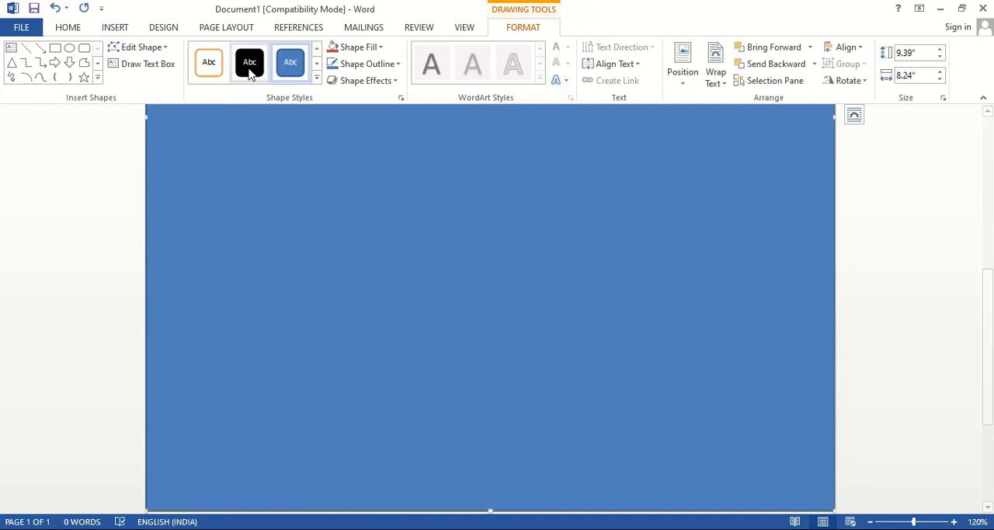
Apply the solid black shape style to the rectangle covering the page and deselect it
click(249, 68)
click(876, 279)
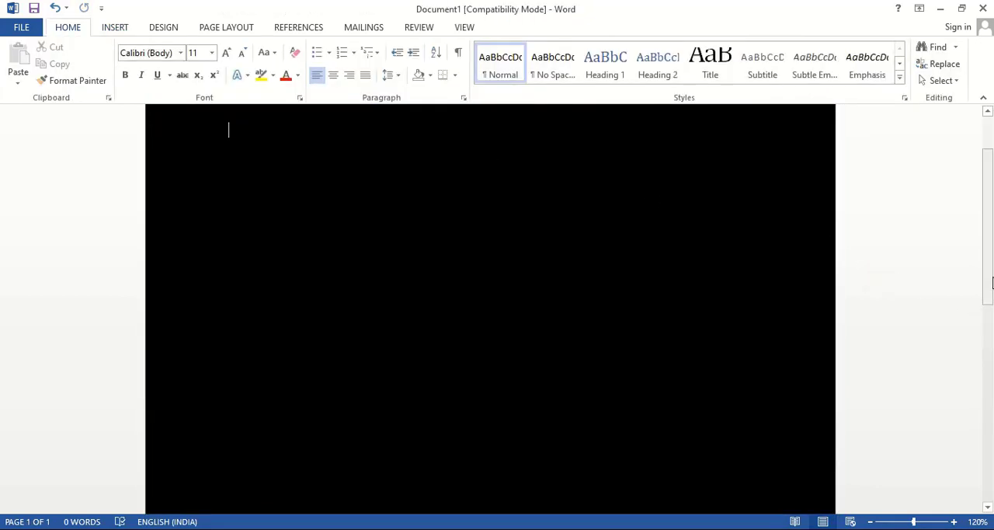
drag(990, 269, 989, 241)
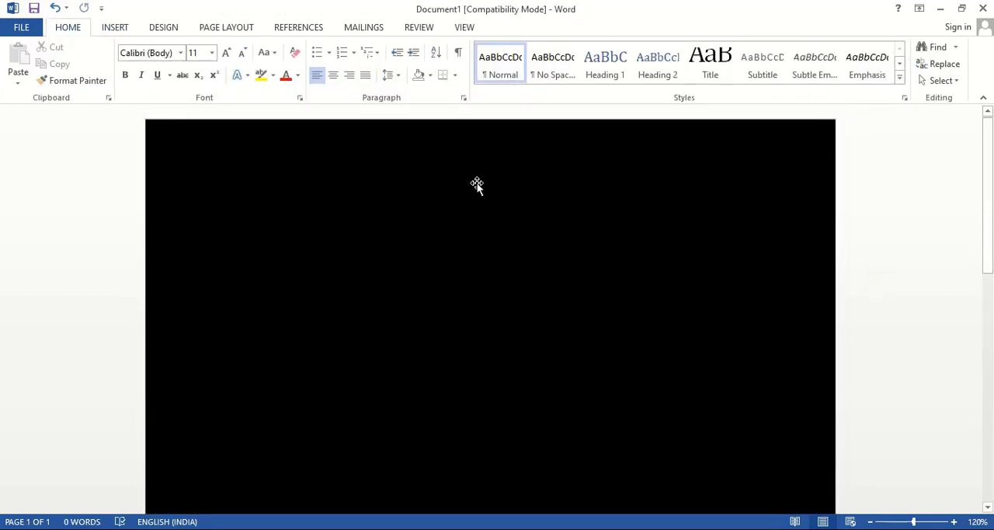
Draw a circle about 3.5 inches in diameter near the middle of the black background
click(115, 27)
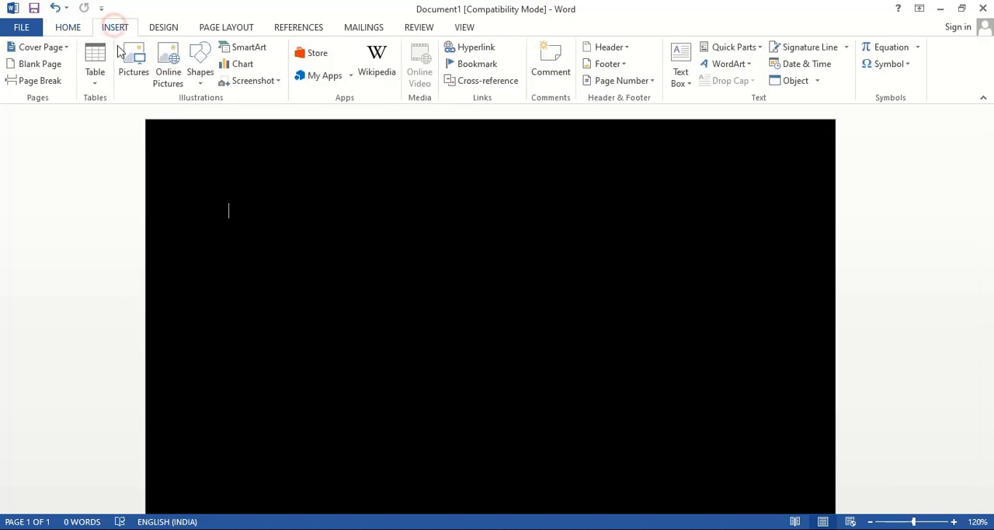
click(198, 68)
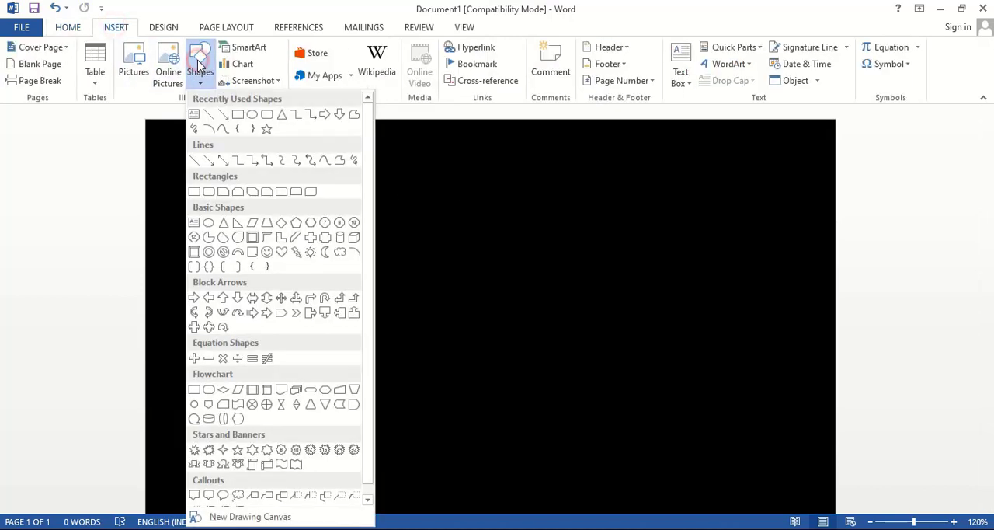
click(249, 115)
mouse_move(331, 200)
mouse_down()
mouse_move(630, 475)
mouse_move(625, 468)
mouse_up()
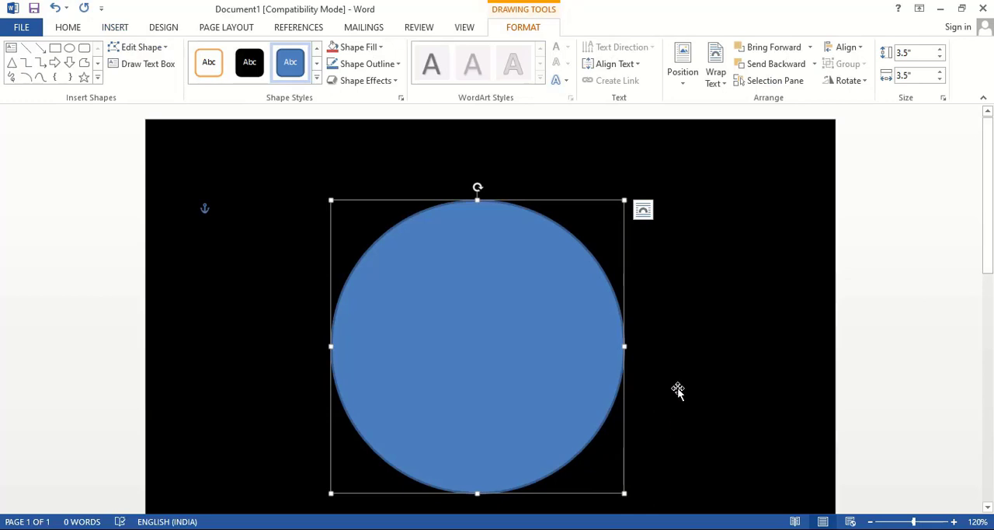
Format the circle with no fill and a white outline
right_click(531, 329)
click(574, 319)
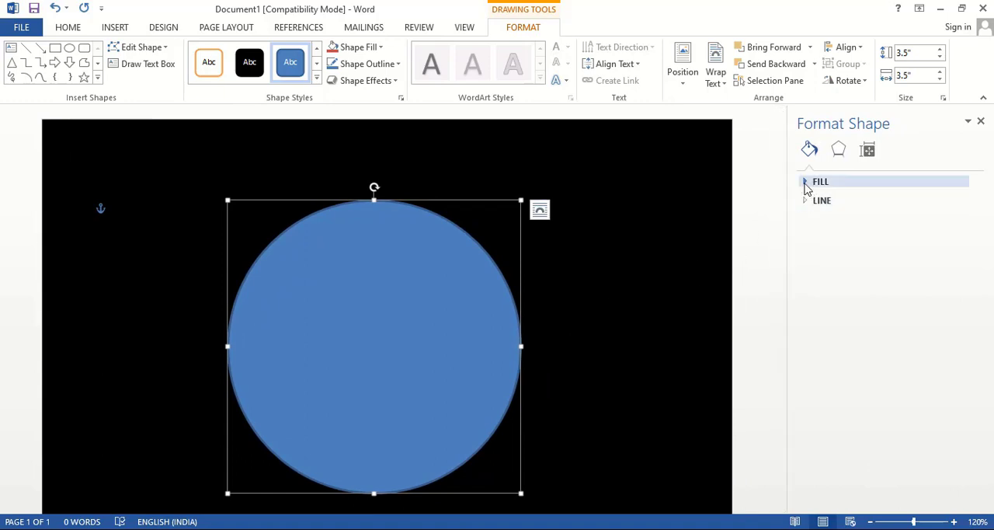
click(806, 182)
click(817, 203)
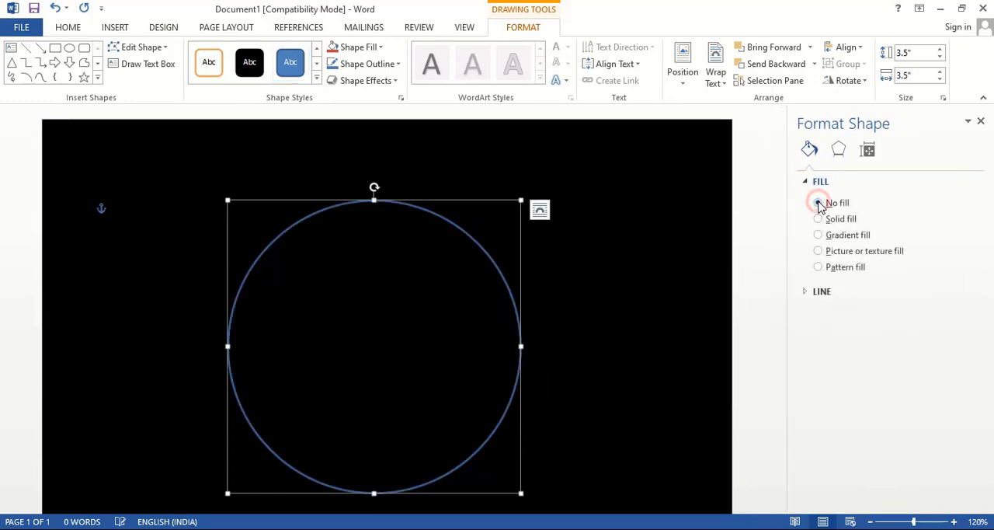
click(806, 293)
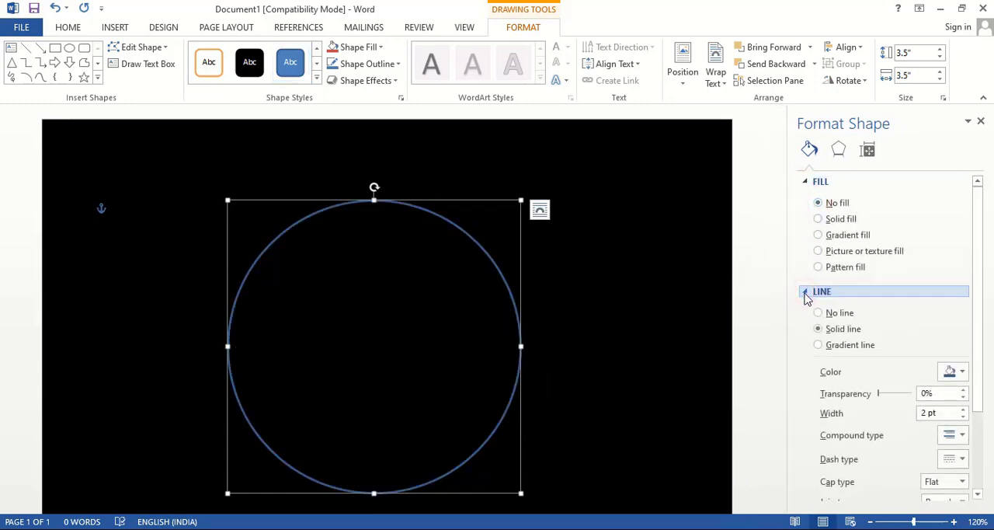
click(962, 371)
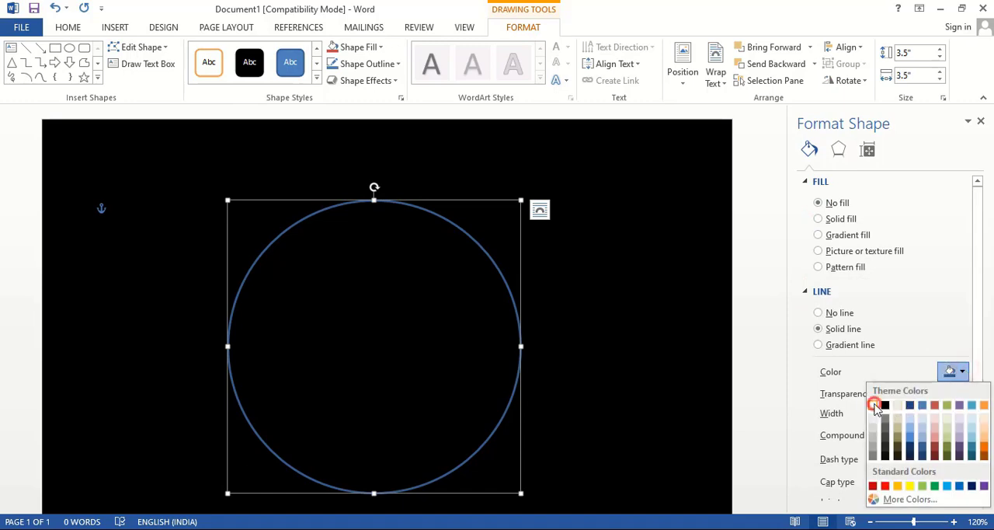
click(873, 404)
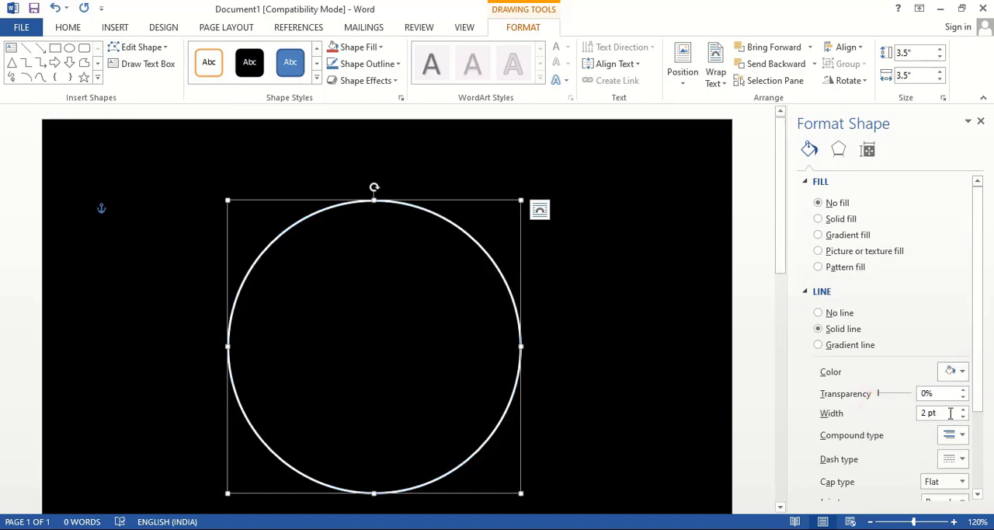
Set the circle's outline width to 3 pt and deselect the circle
click(963, 409)
click(962, 410)
click(963, 410)
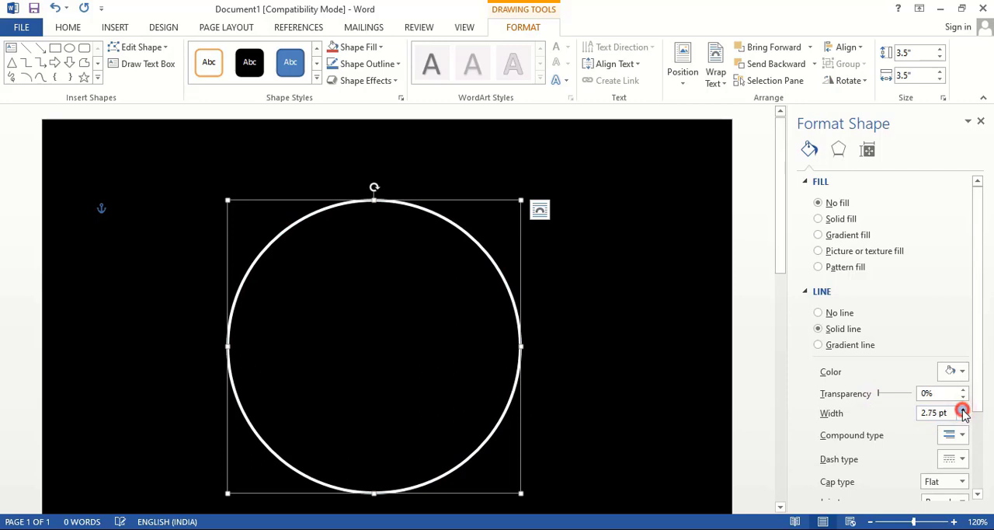
click(963, 410)
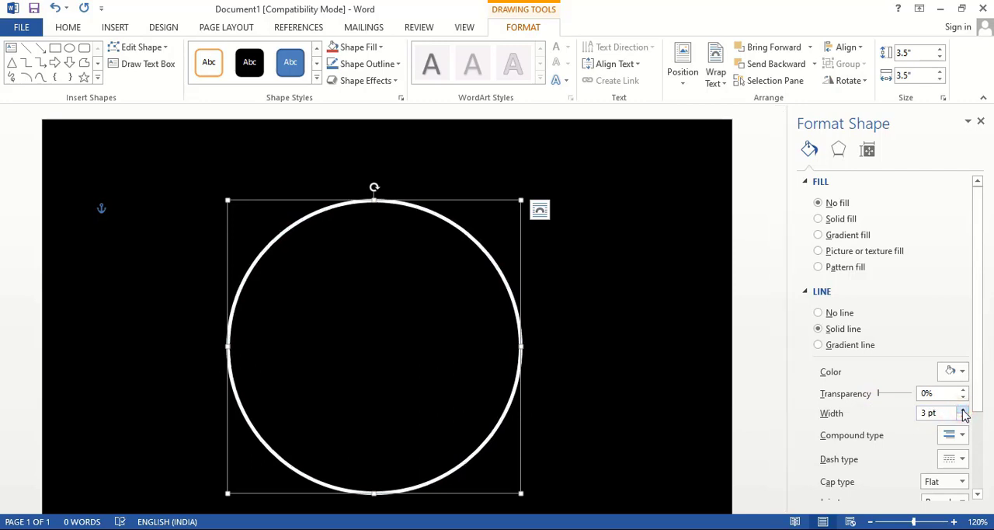
click(747, 362)
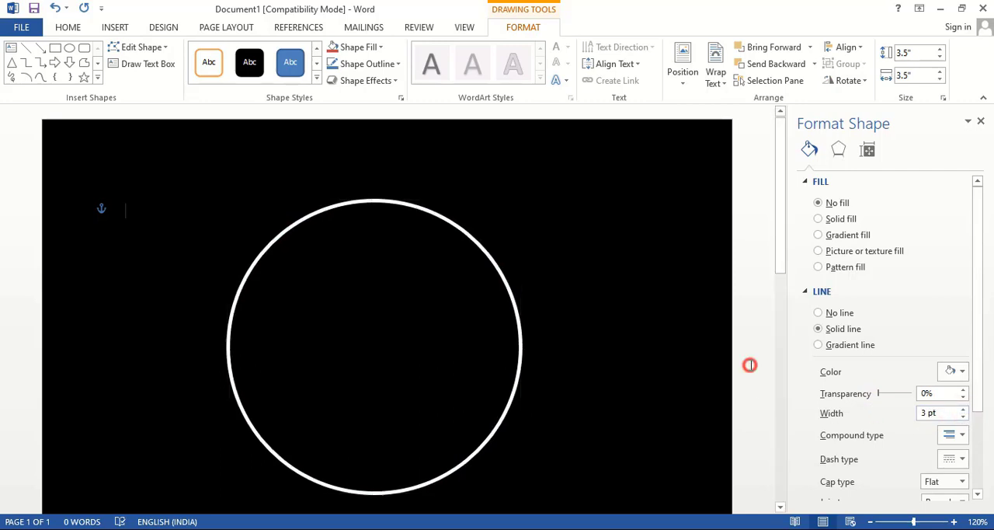
Draw a second, smaller circle about 2.37 inches in diameter over the white ring's interior
click(114, 28)
click(200, 62)
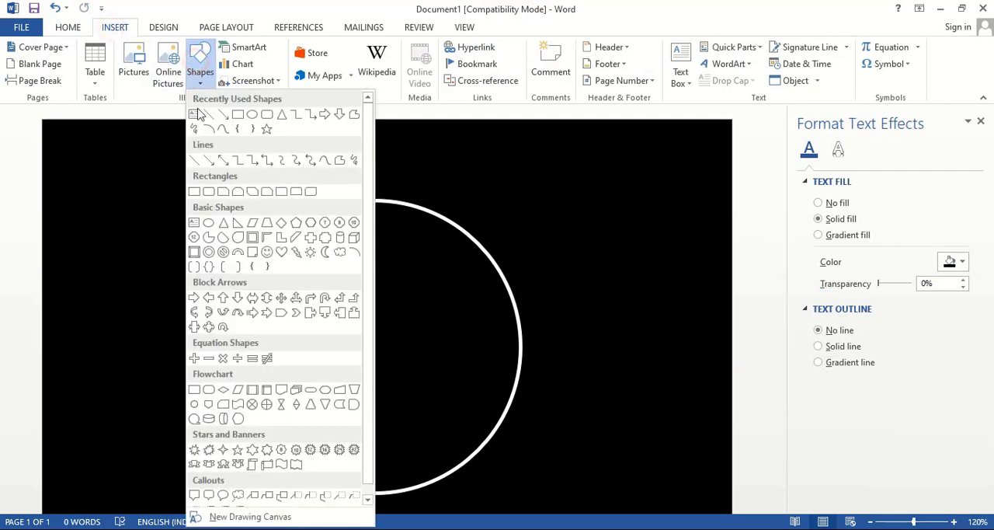
click(252, 115)
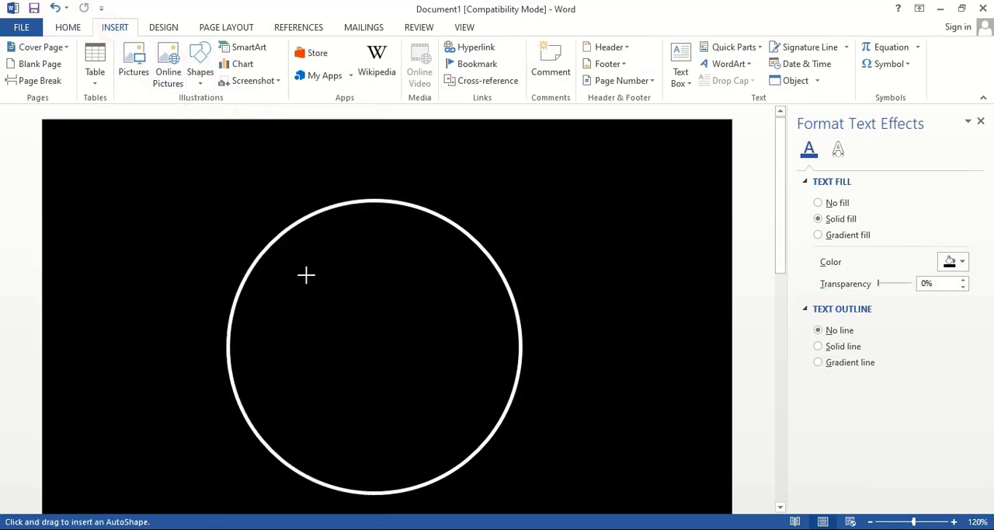
mouse_move(304, 263)
mouse_down()
mouse_move(401, 372)
mouse_move(461, 464)
mouse_up()
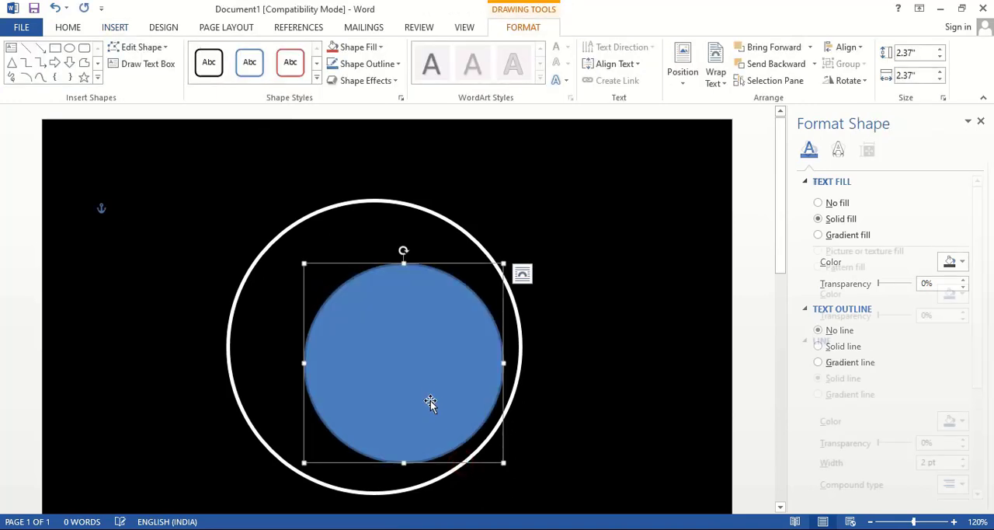
Move and nudge the smaller circle until it is centred inside the white ring
mouse_move(421, 381)
mouse_down()
mouse_move(388, 377)
mouse_move(408, 375)
mouse_up()
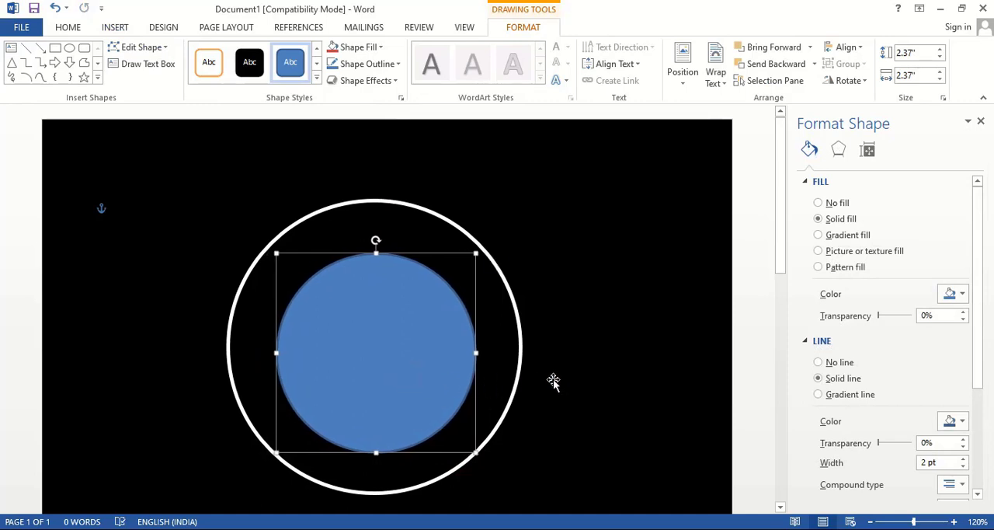
key(ctrl+Left)
key(ctrl+Left)
key(ctrl+Up)
key(ctrl+Up)
key(ctrl+Up)
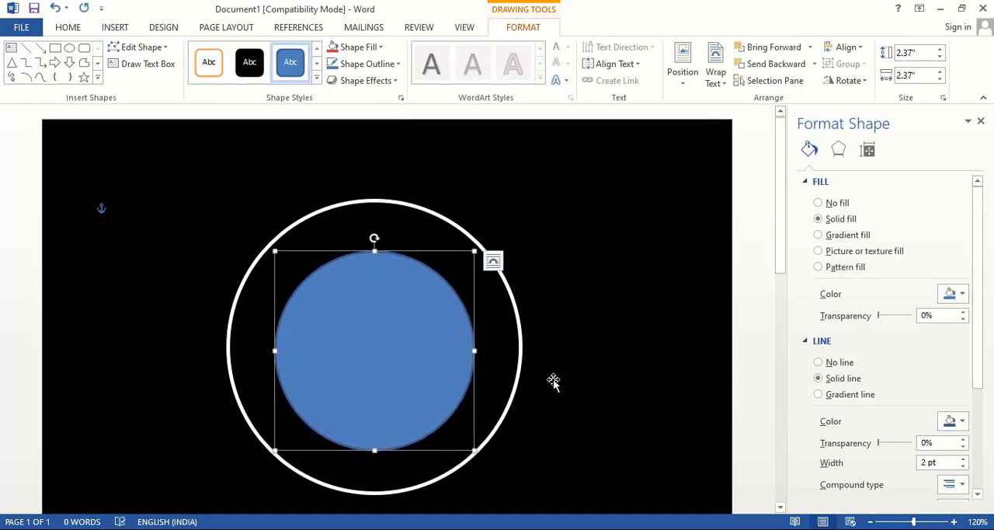
key(ctrl+Up)
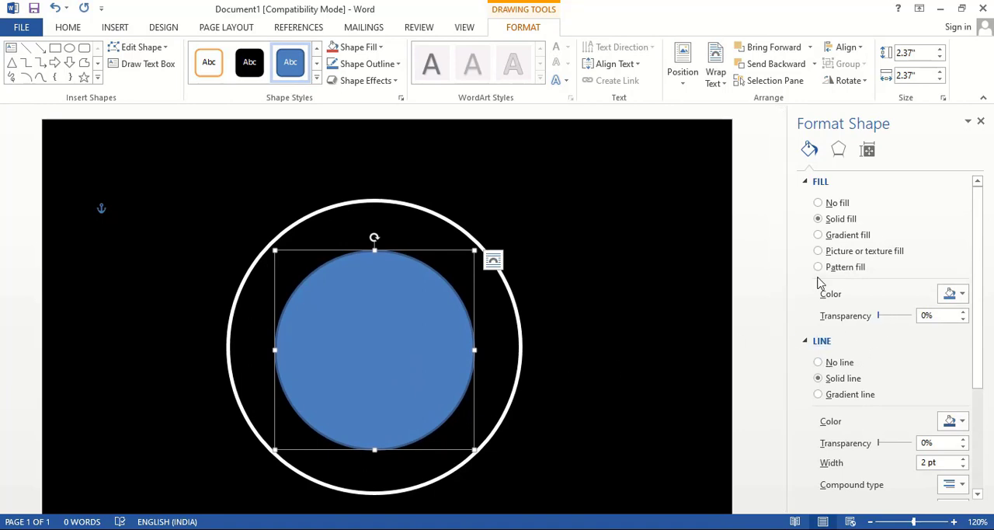
Format the inner circle with no fill and a white outline
click(818, 202)
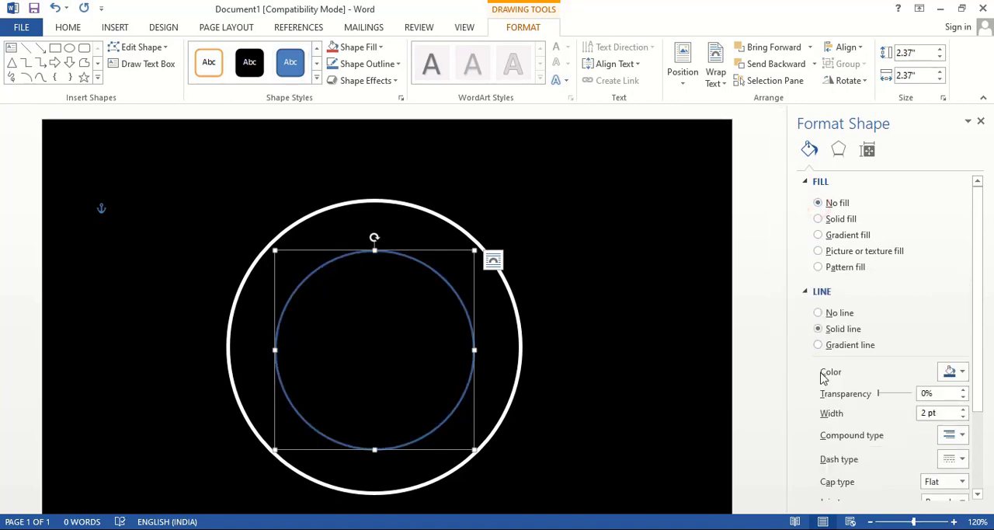
click(959, 374)
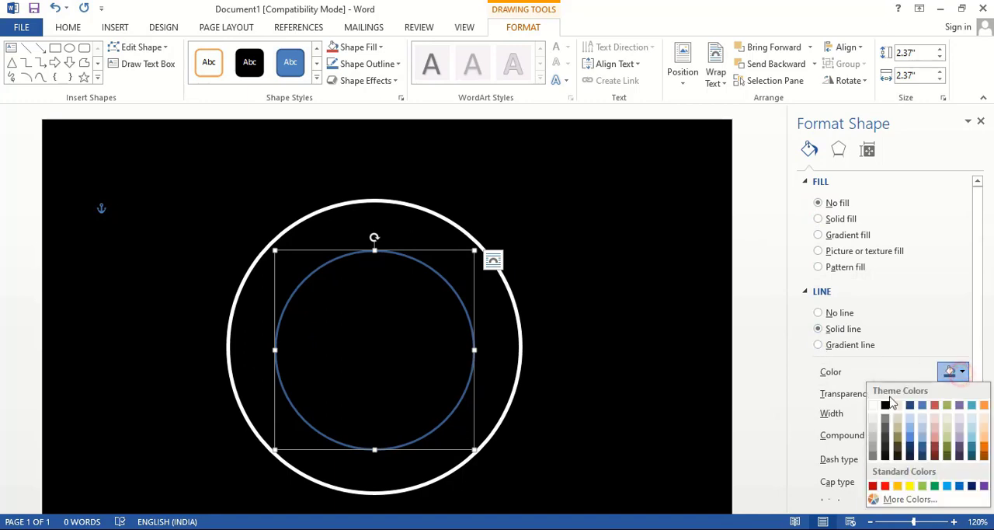
click(873, 405)
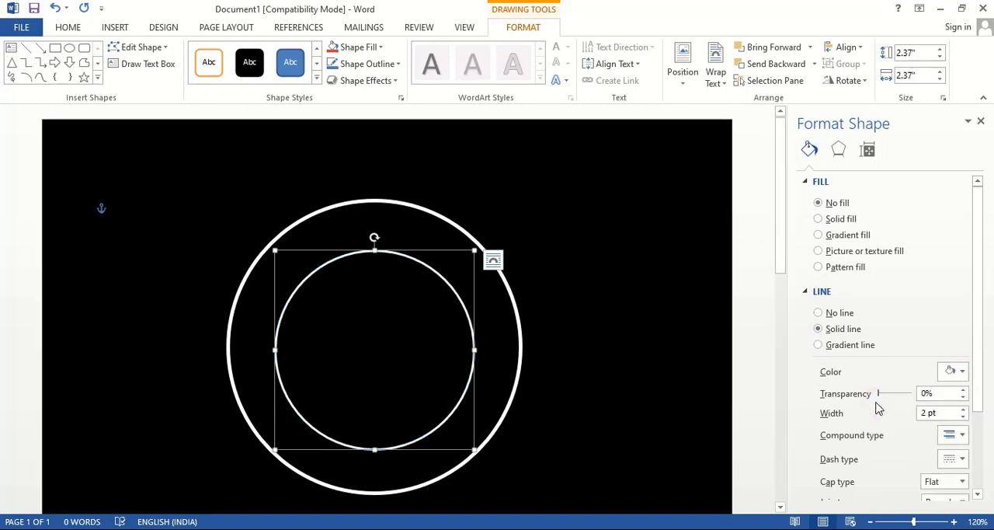
Set the inner circle's outline width to 3 pt and deselect the circle
click(962, 411)
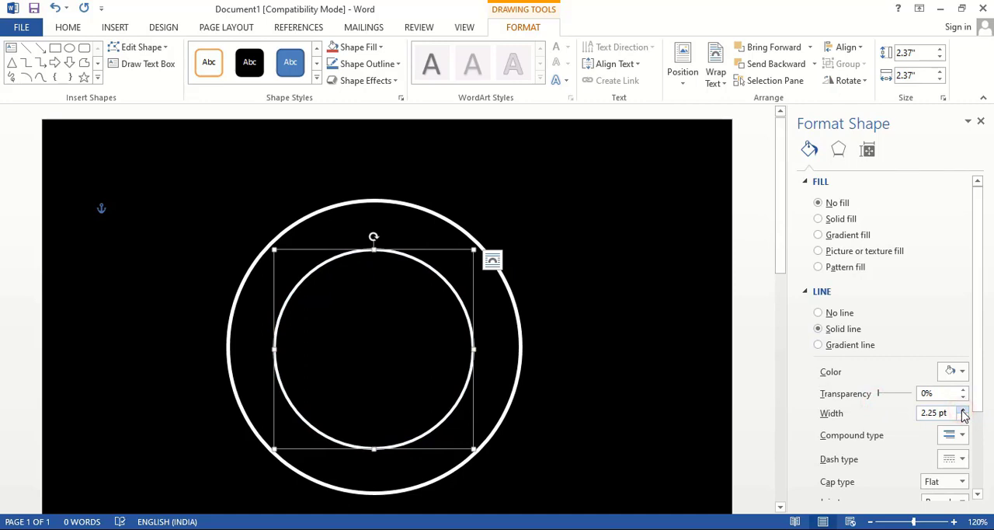
click(962, 412)
click(962, 411)
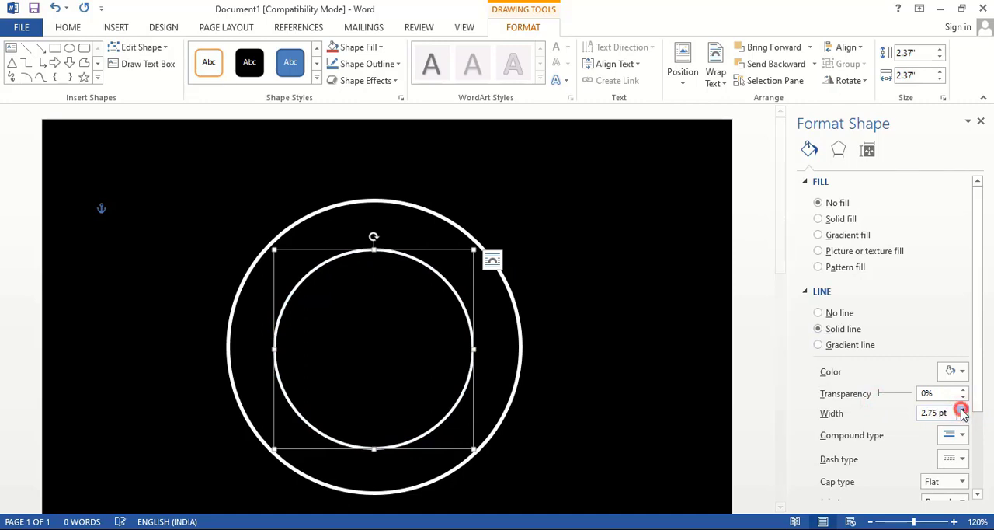
click(962, 412)
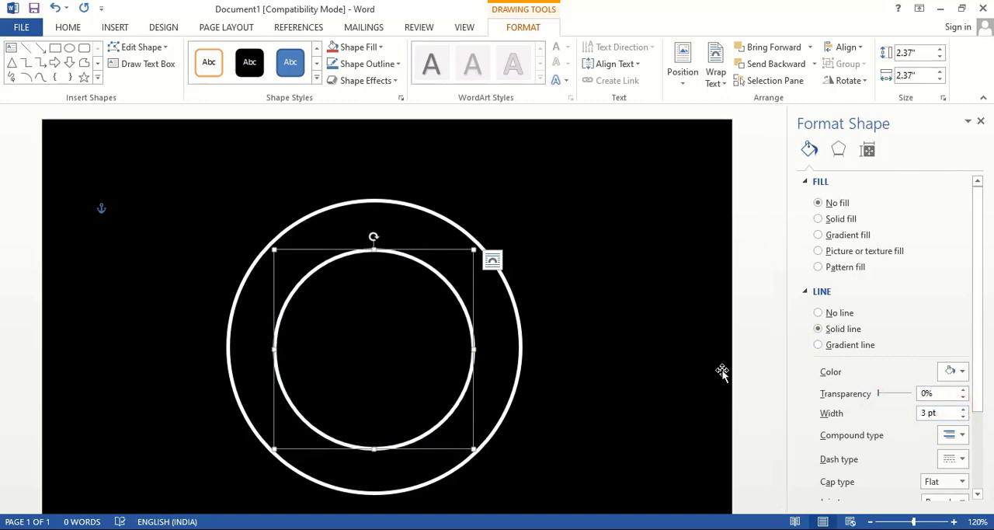
click(752, 337)
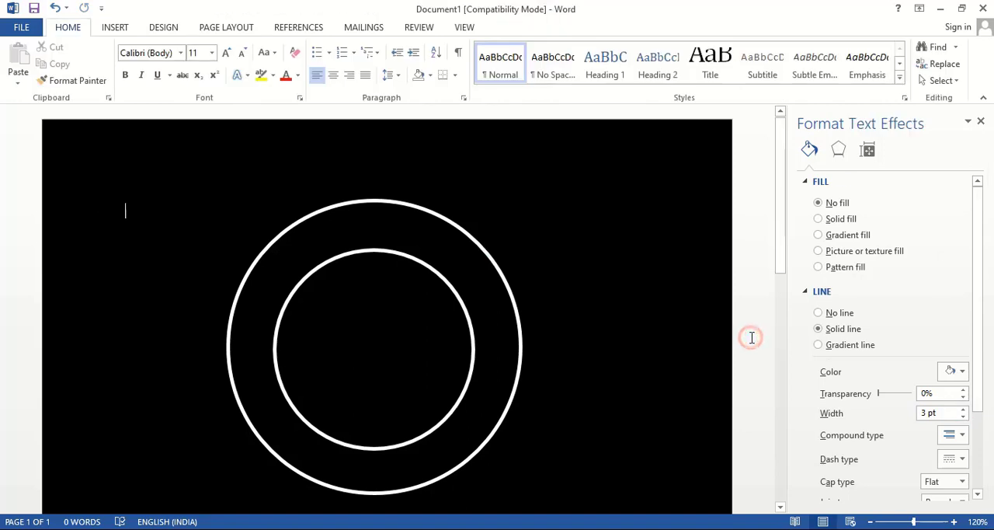
Draw a horizontal rectangle about 5.04 inches wide and 1.15 inches high across the middle of both rings
click(115, 27)
click(199, 71)
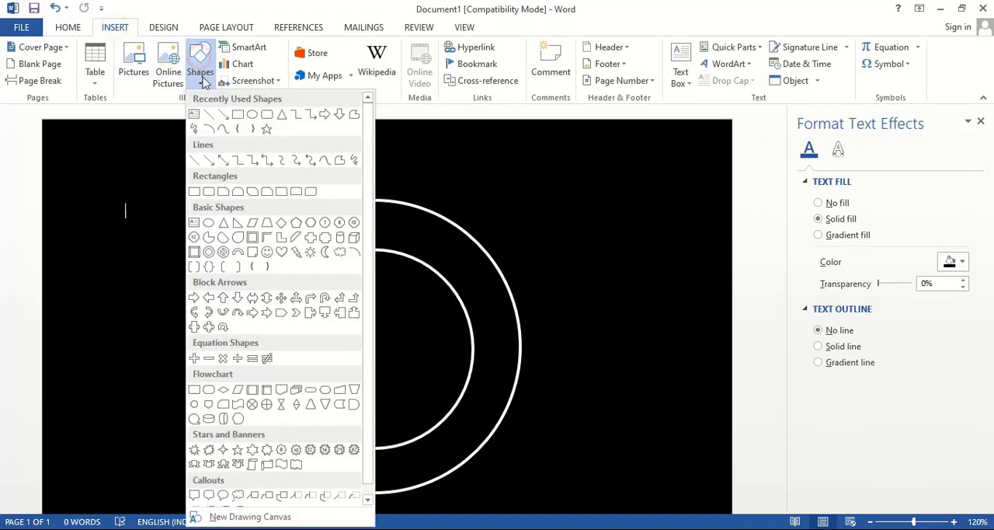
click(239, 111)
mouse_move(180, 311)
mouse_down()
mouse_move(246, 372)
mouse_move(602, 407)
mouse_up()
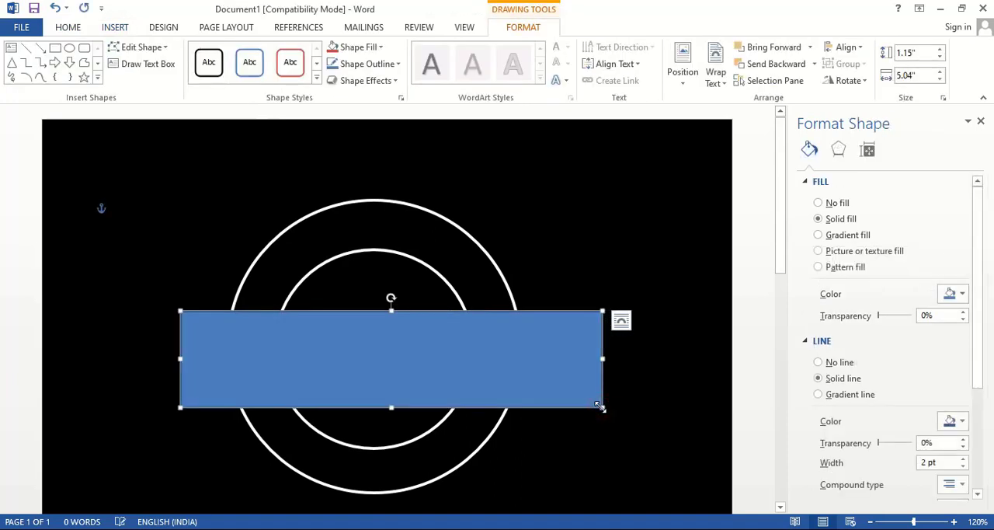
Give the rectangle no outline and a black fill so it masks the middle of the rings
click(817, 362)
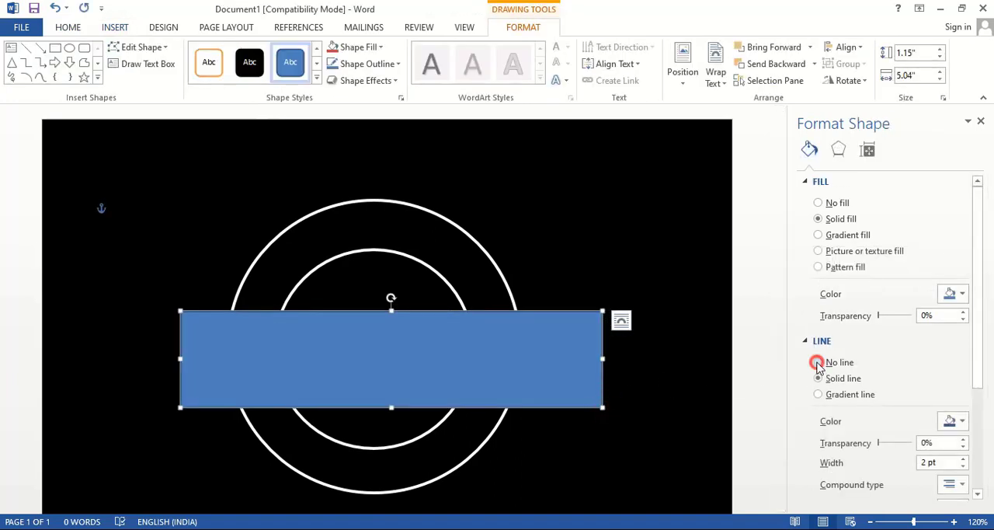
click(953, 296)
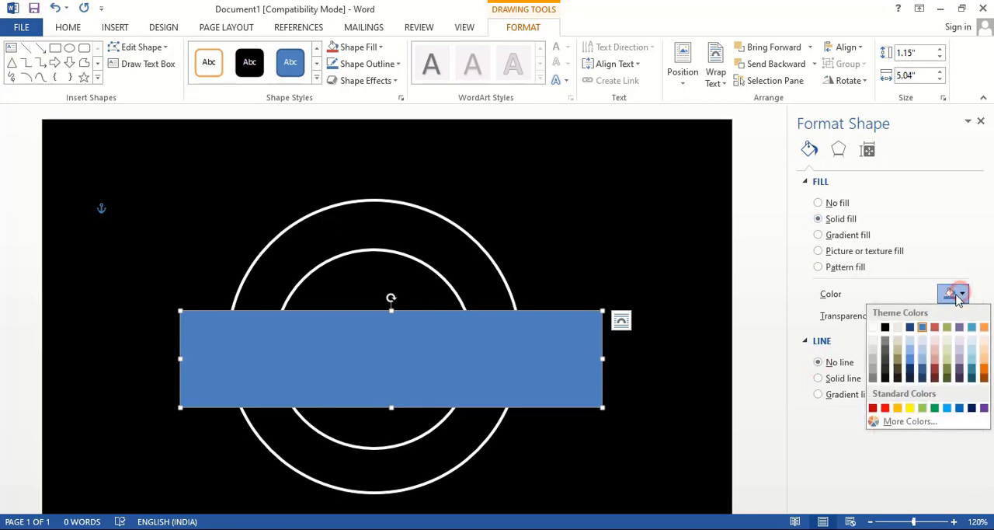
click(885, 327)
click(750, 350)
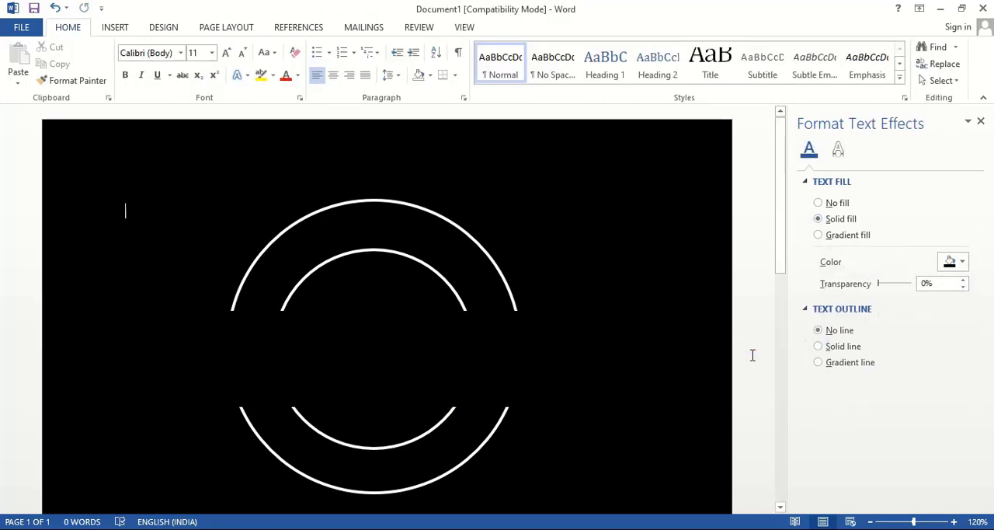
Draw a text box about 1.89 inches wide and 0.64 inches high in the gap between the upper and lower arcs
scroll(532, 370, down, 1)
click(115, 29)
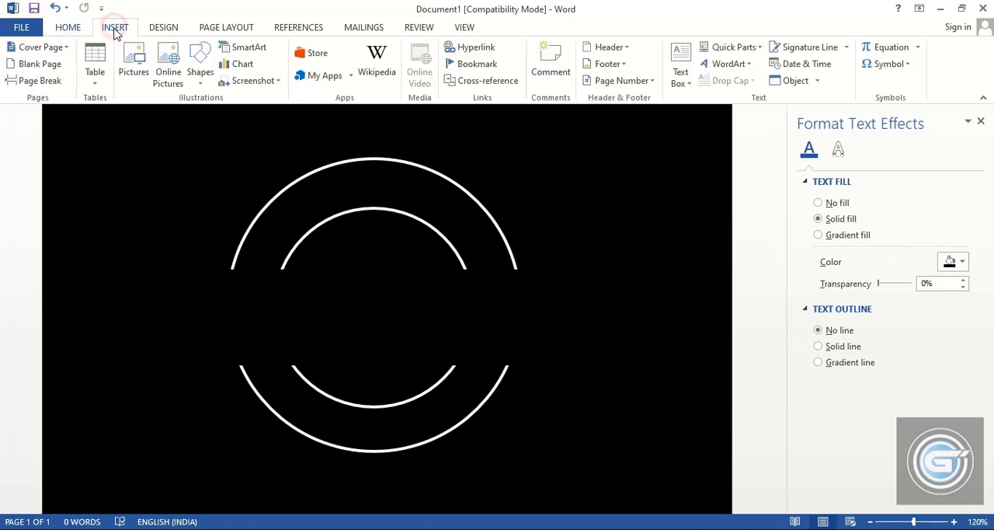
click(684, 70)
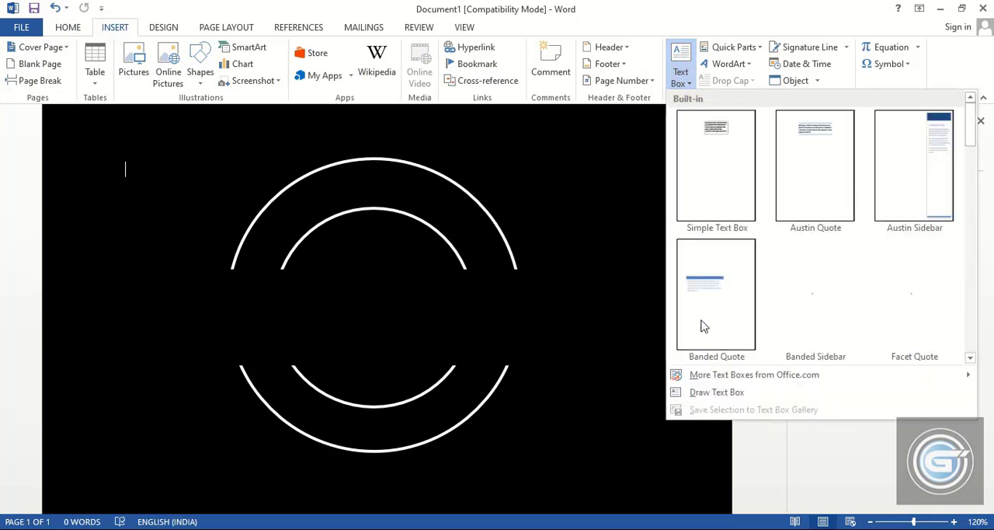
click(719, 392)
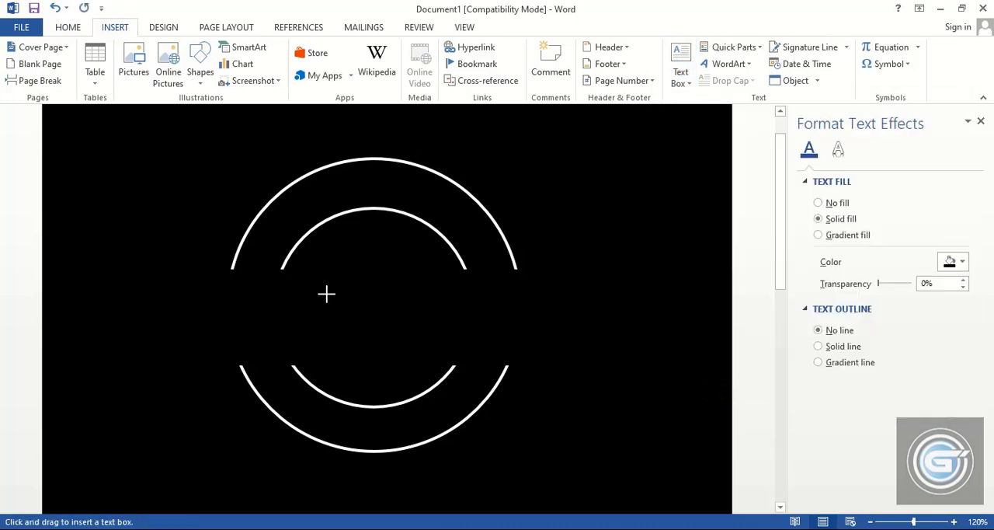
drag(333, 295, 482, 344)
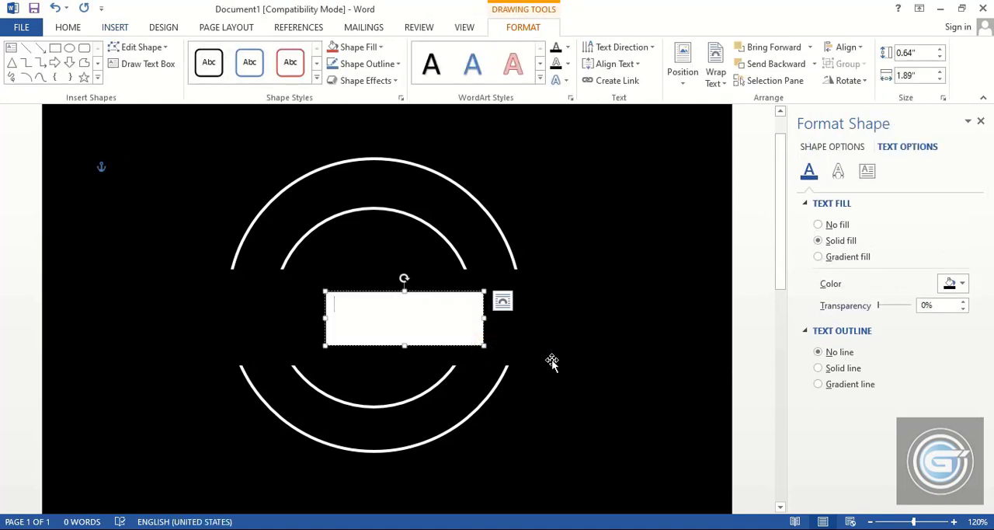
Enter the text "Fresh . Food" in the new text box in the central gap
text(Fresh)
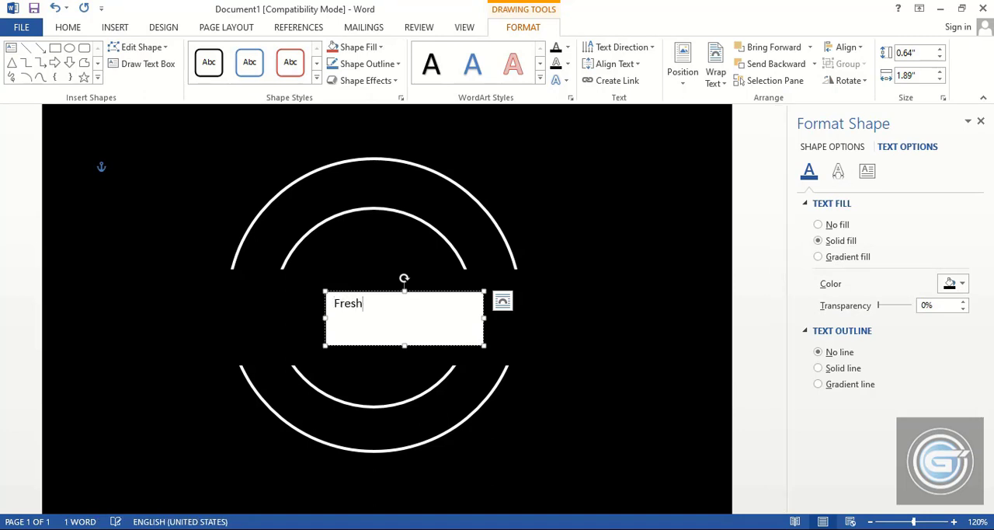
text( . )
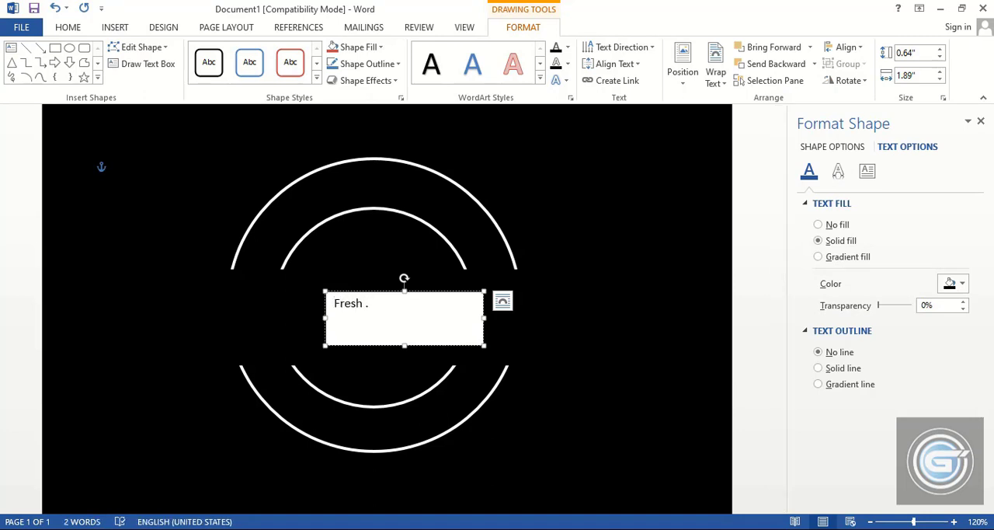
text(Food)
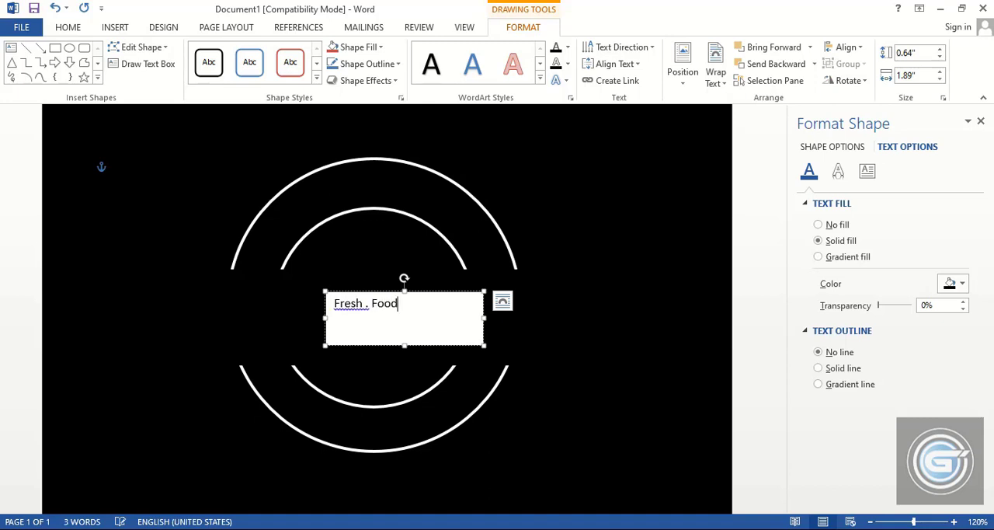
Remove the fill and outline from the "Fresh . Food" text box
click(445, 291)
right_click(444, 290)
click(487, 283)
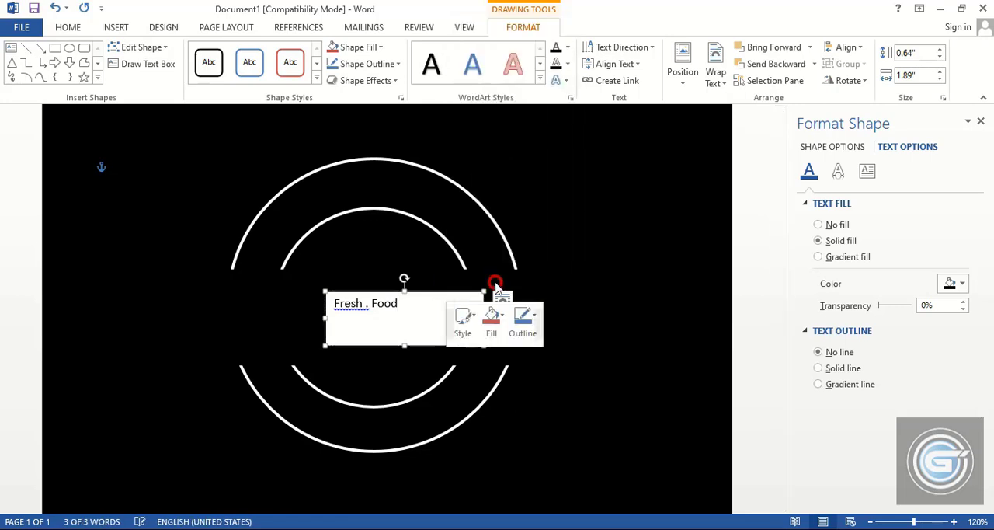
click(818, 225)
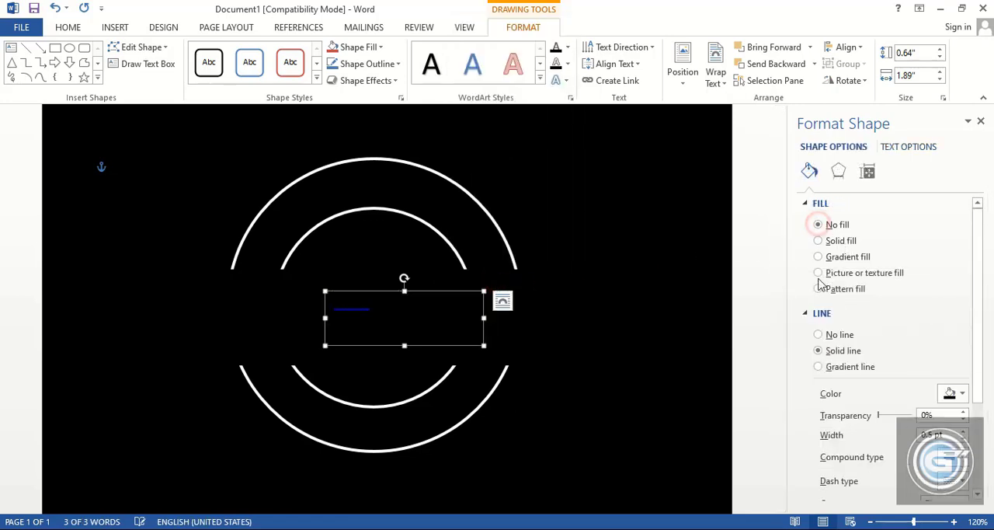
click(818, 335)
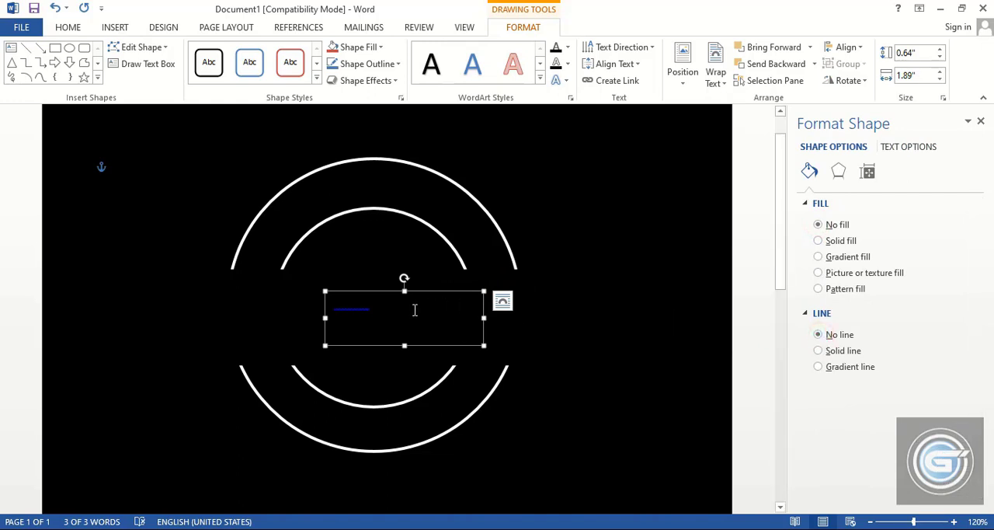
Set the font colour of the "Fresh . Food" text to white and deselect the text box
drag(401, 309, 318, 309)
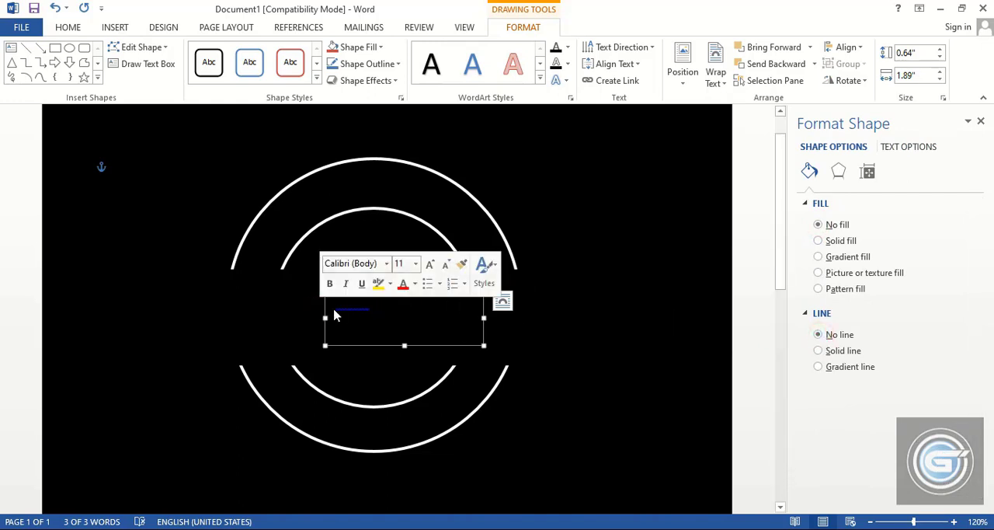
click(336, 310)
click(366, 293)
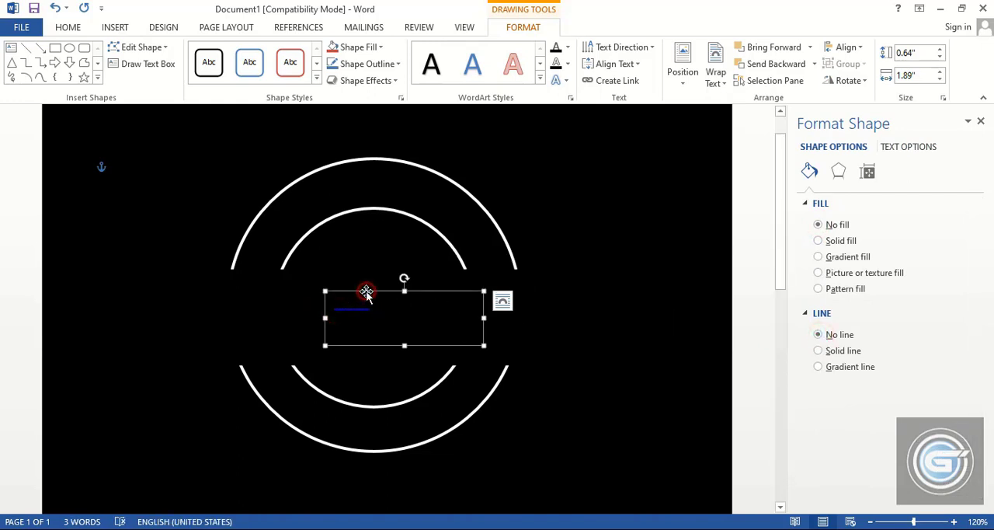
click(70, 28)
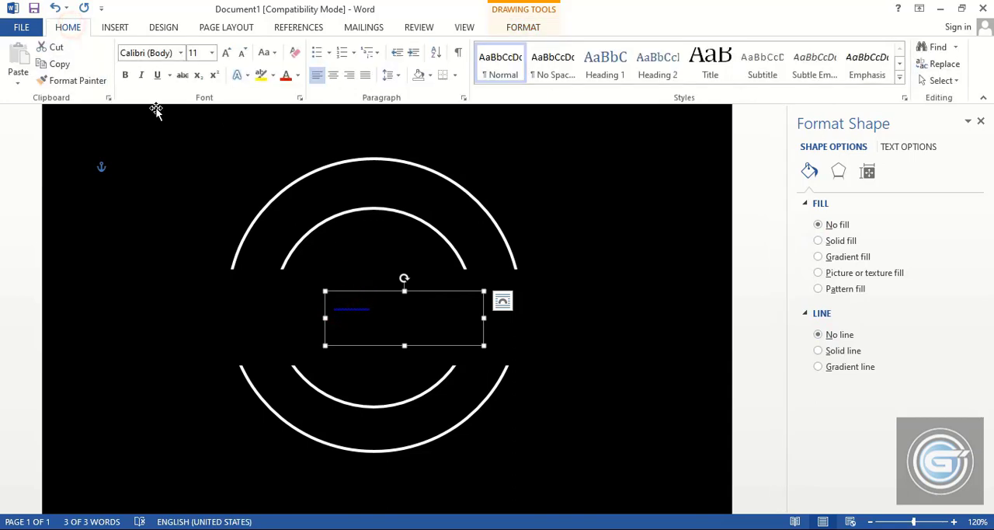
click(298, 75)
click(286, 126)
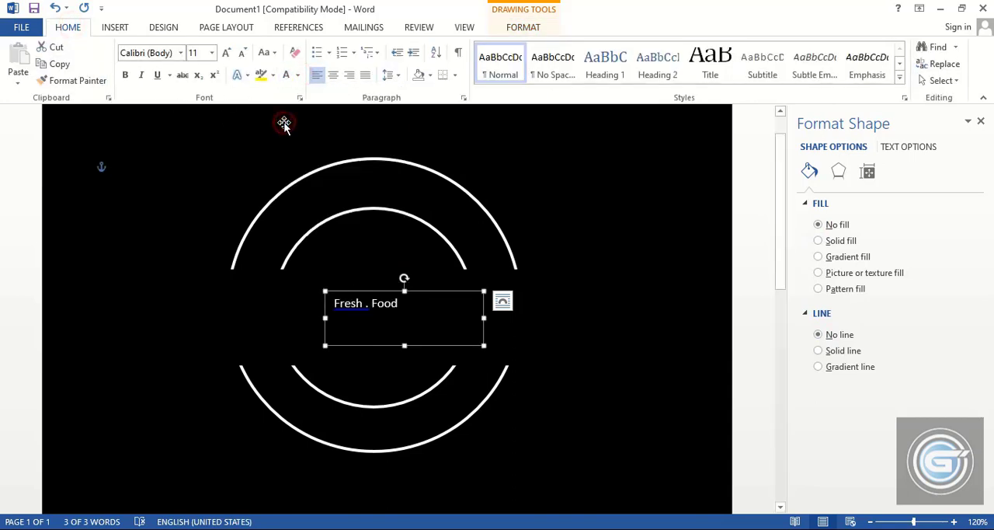
click(633, 358)
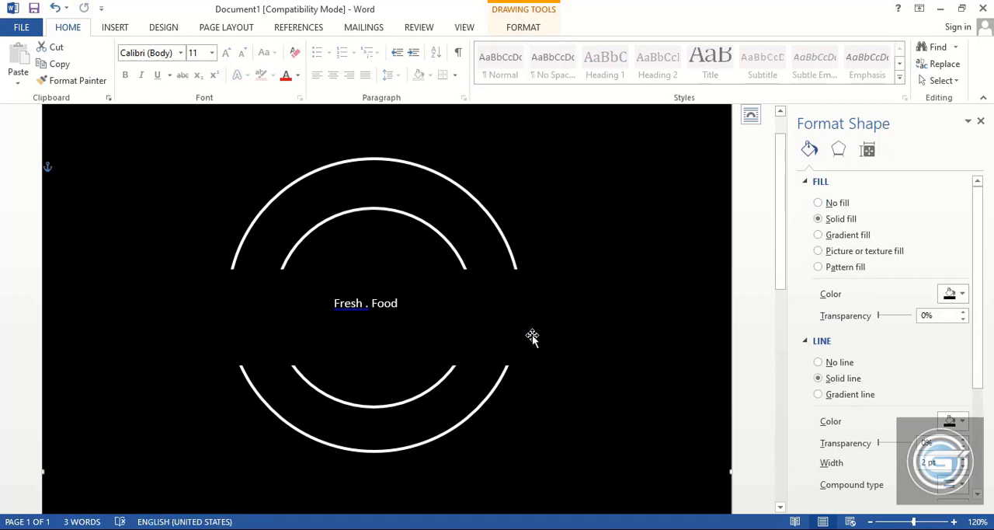
Move the "Fresh . Food" text box between the two upper arcs and shrink it closer to its text
click(352, 303)
drag(361, 287, 367, 174)
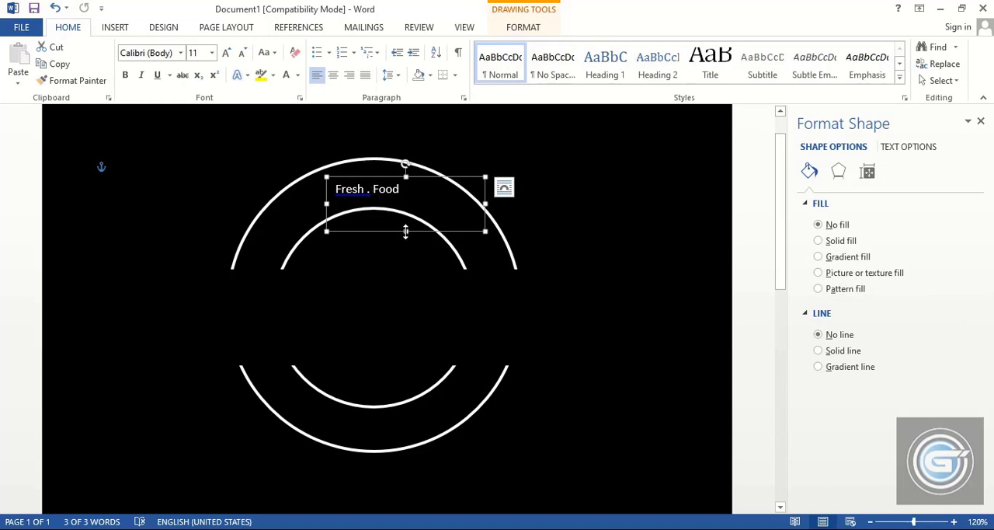
drag(405, 231, 407, 207)
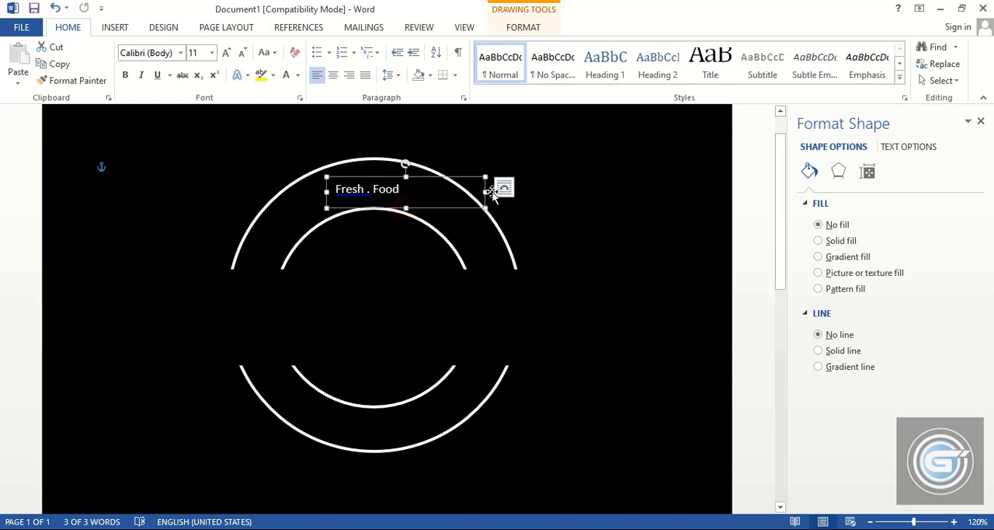
drag(485, 191, 458, 192)
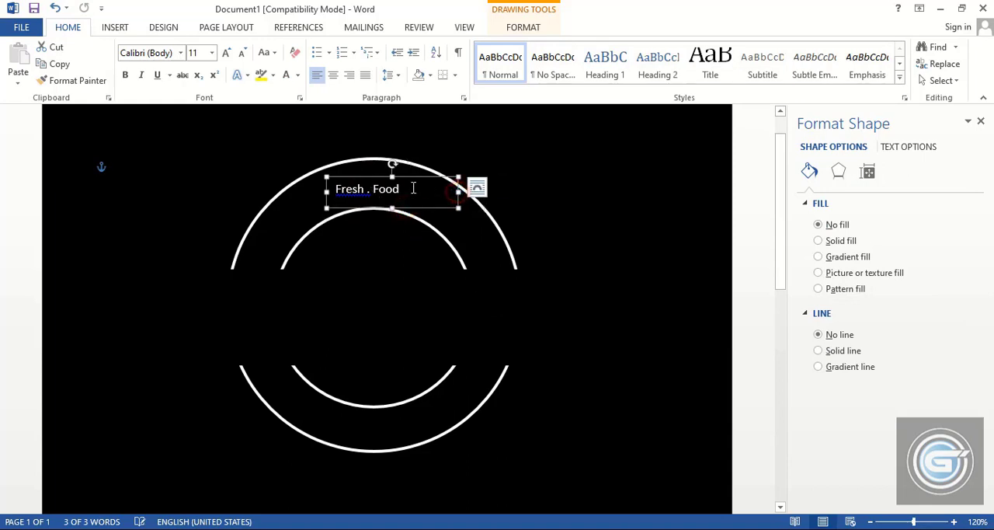
Copy the "Fresh . Food" text box to the band between the lower arcs and replace its text with "Blue . Ridge"
click(386, 188)
ctrl+drag(382, 179, 437, 436)
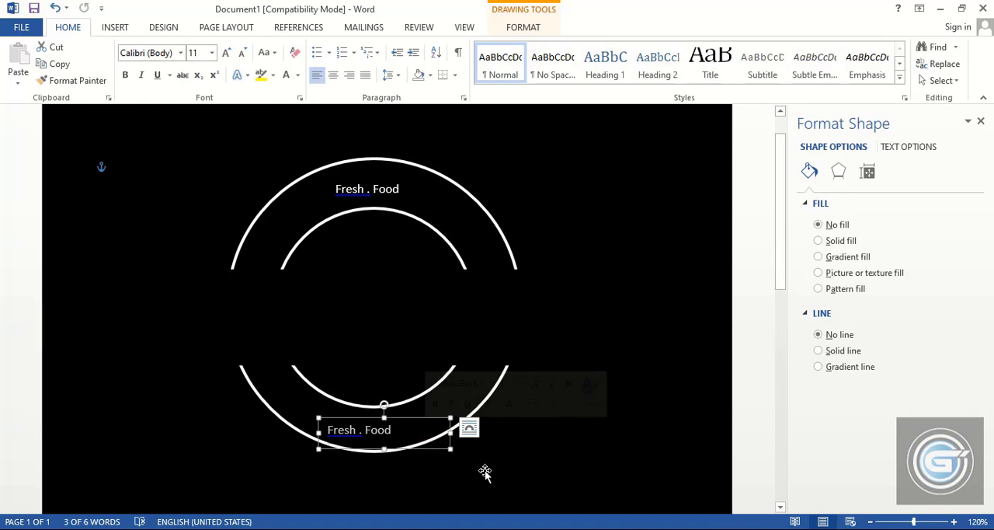
text(B)
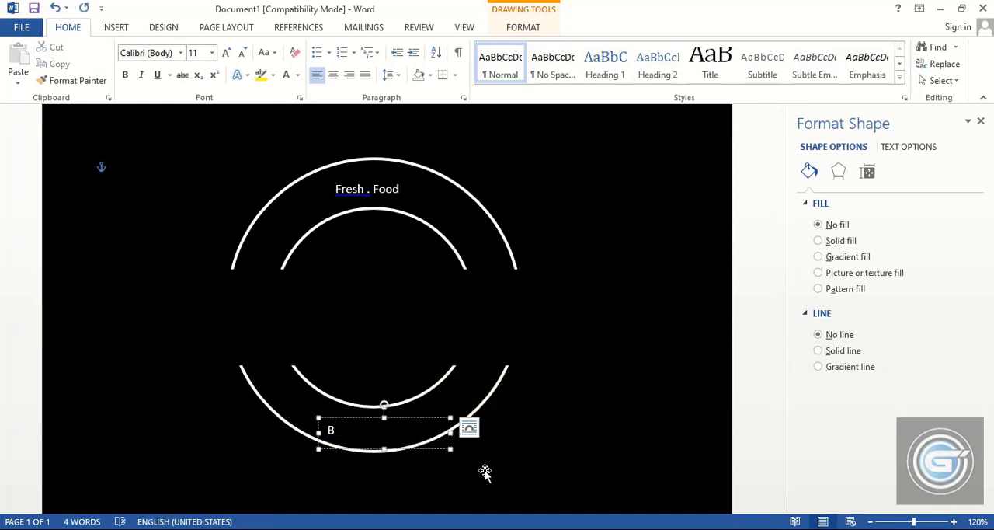
text(lue . Ridge)
click(586, 413)
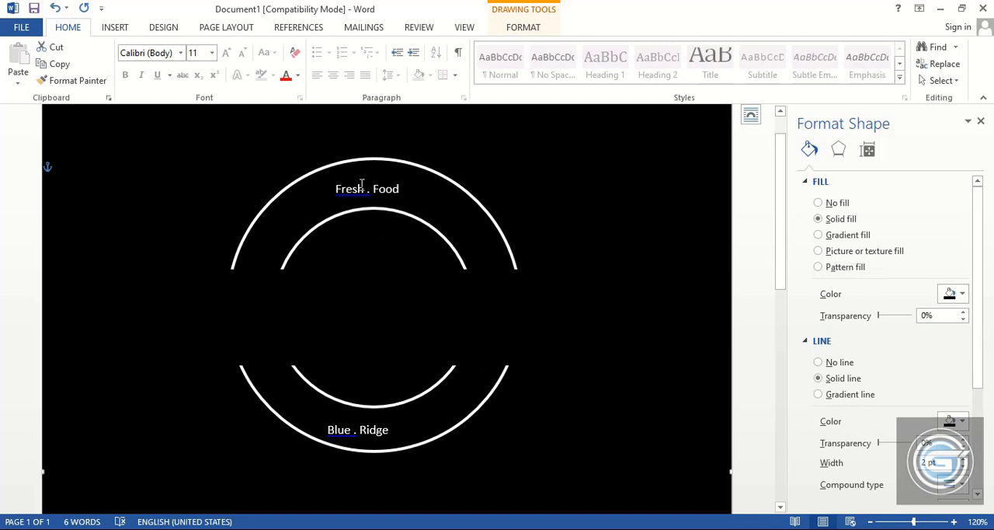
Copy the "Fresh . Food" text box into the central gap and replace its text with "GLAZE – N - GRAZE"
click(395, 186)
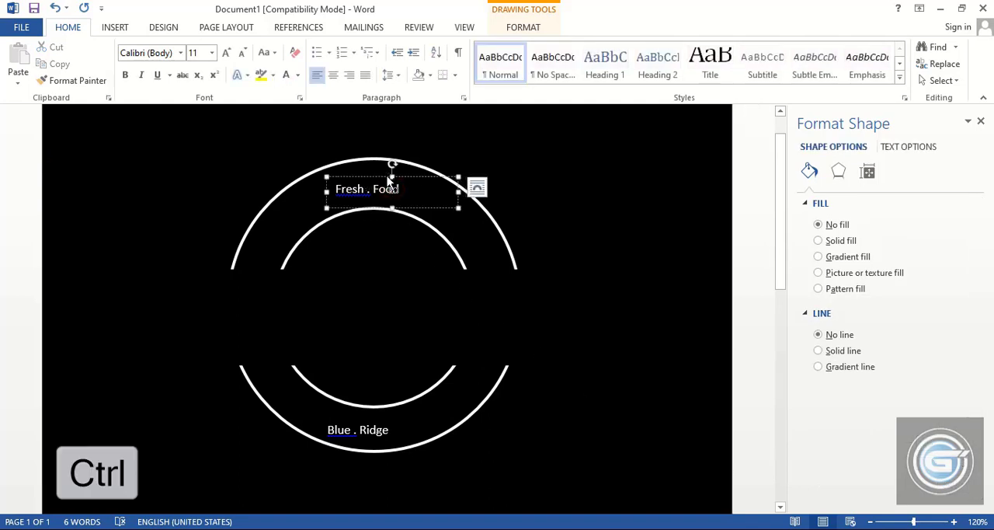
ctrl+drag(388, 181, 411, 320)
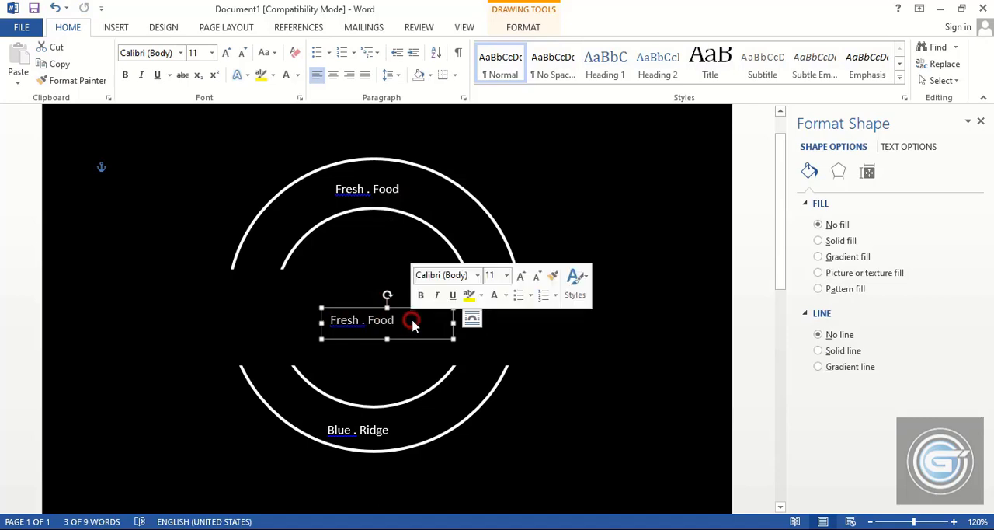
text(GLAZE – N -)
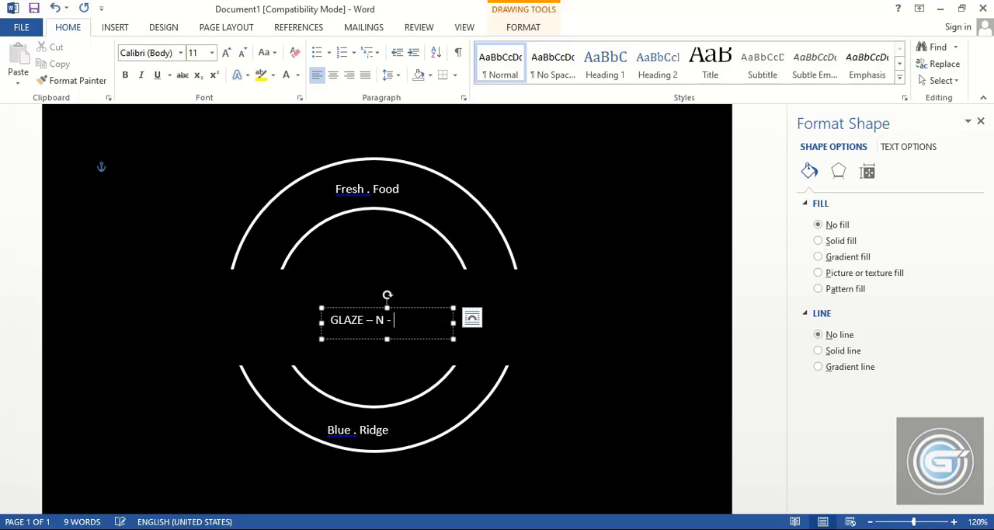
text(gR)
key(BackSpace)
key(BackSpace)
text(GRAZE)
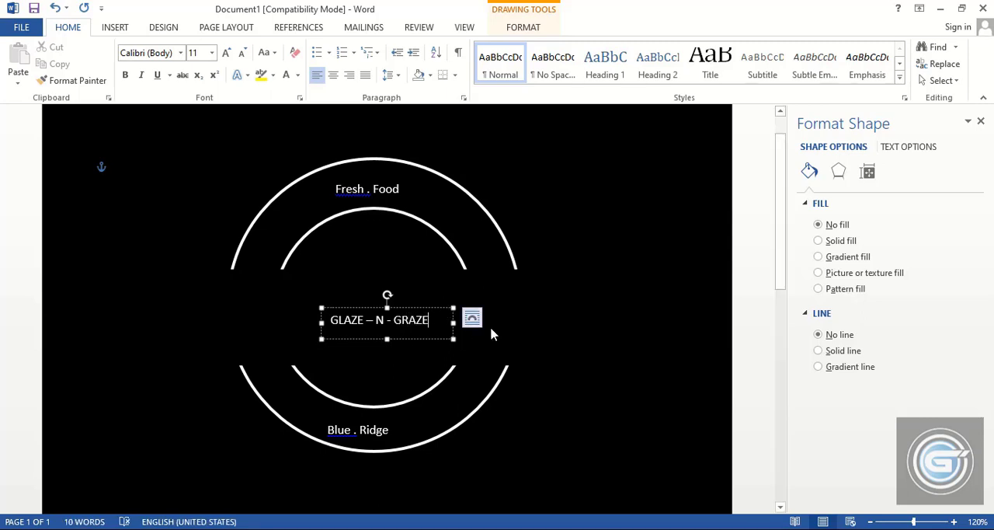
click(604, 355)
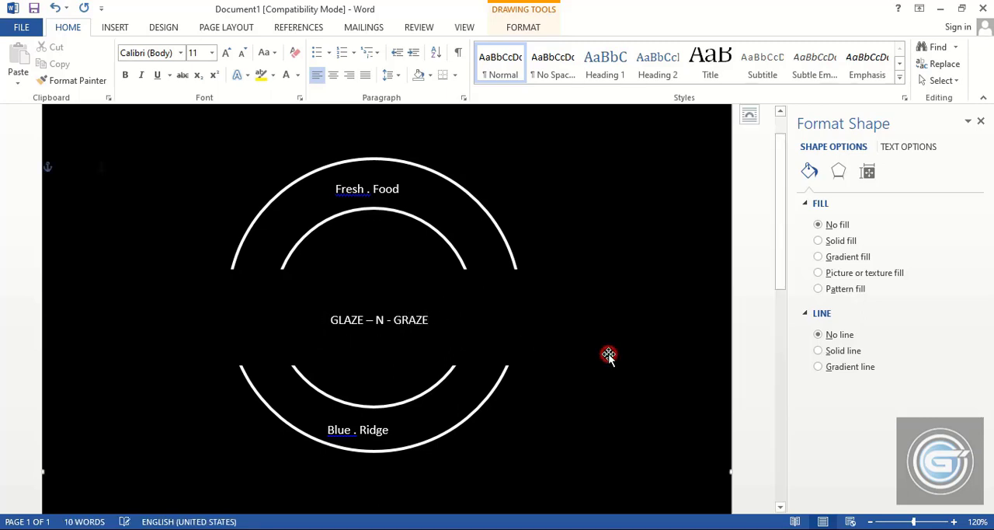
Set the "GLAZE – N - GRAZE" text to 28 pt, enlarging its text box to fit one line and centering it over the gap
click(391, 319)
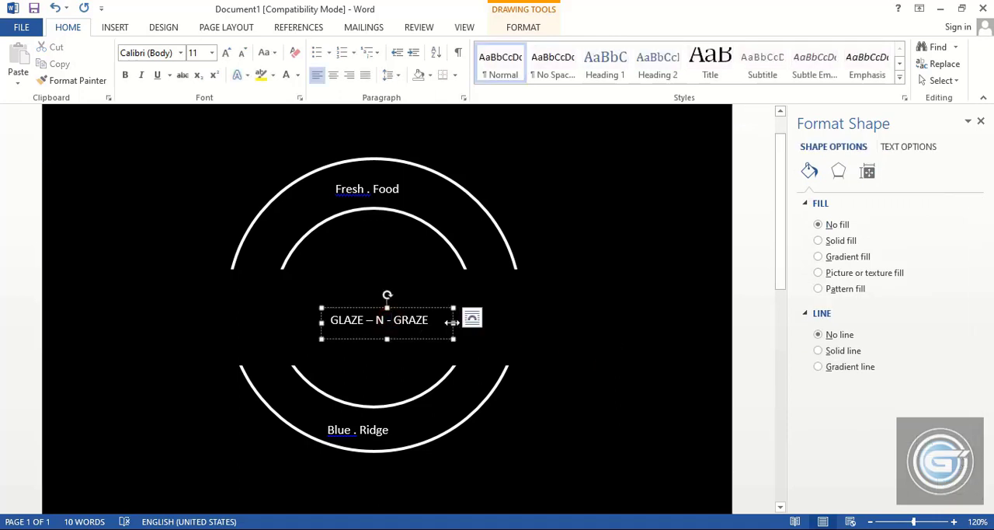
drag(450, 321, 587, 326)
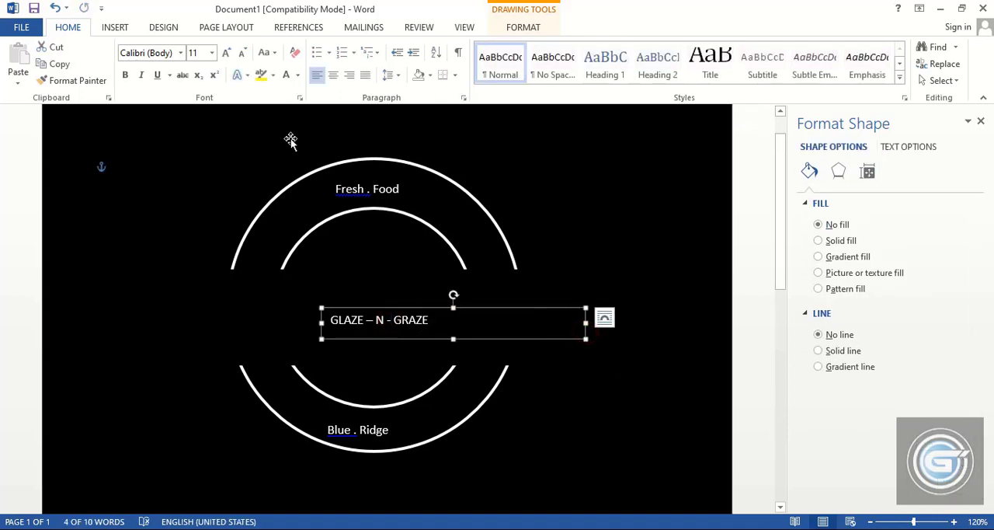
click(213, 56)
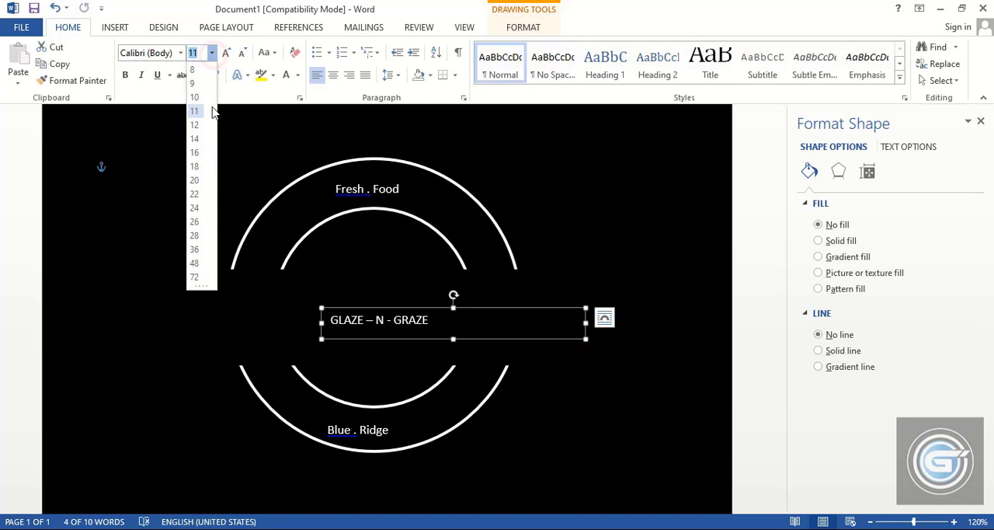
click(198, 236)
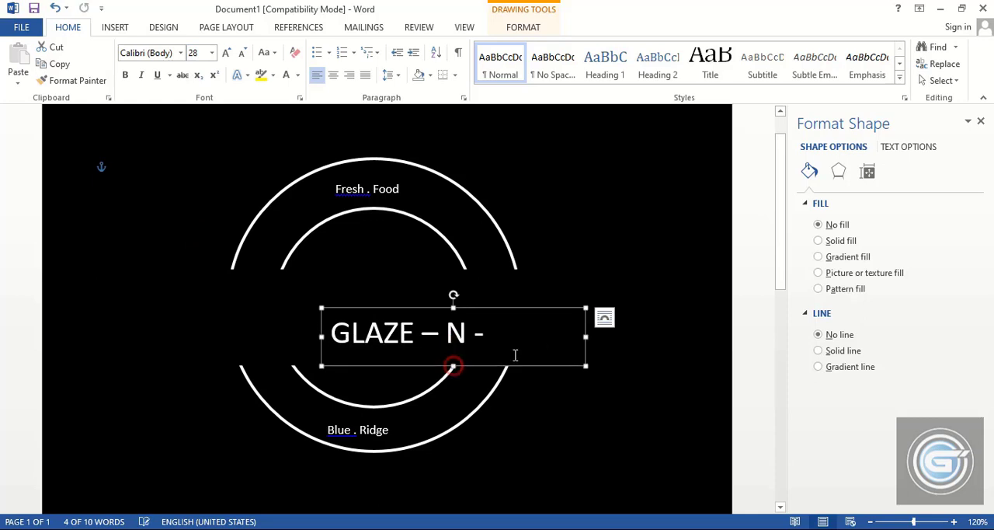
drag(587, 336, 615, 337)
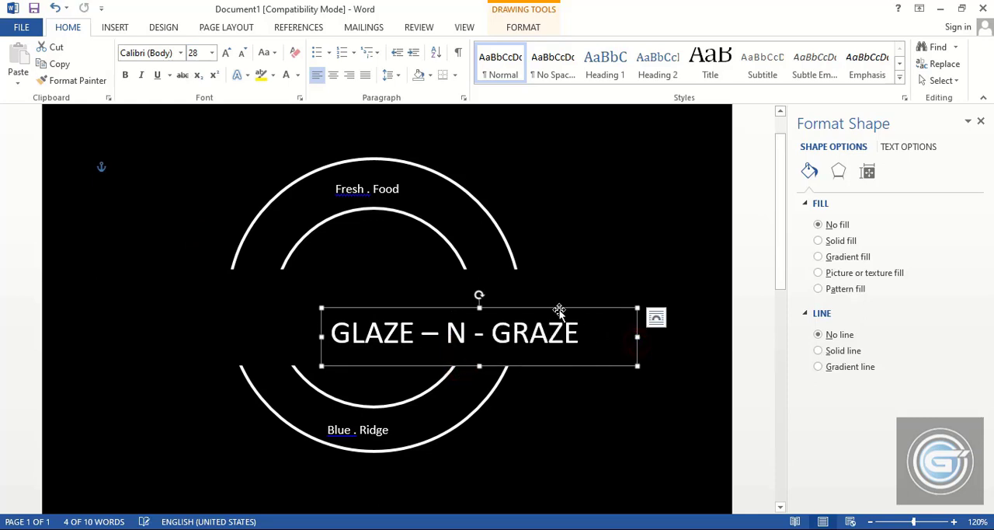
drag(556, 306, 445, 283)
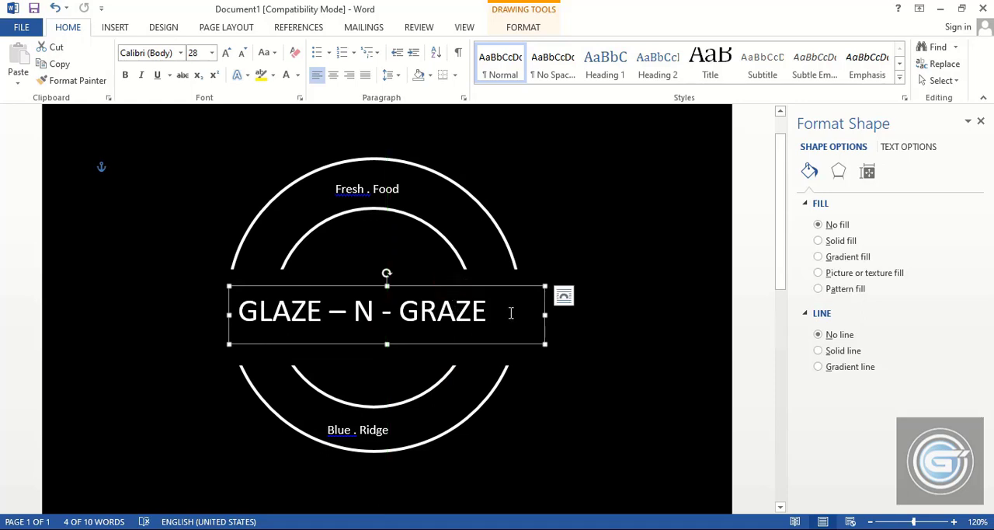
Try the "GLAZE – N - GRAZE" text at 48 pt, widening and shifting its text box to fit across the gap
click(211, 52)
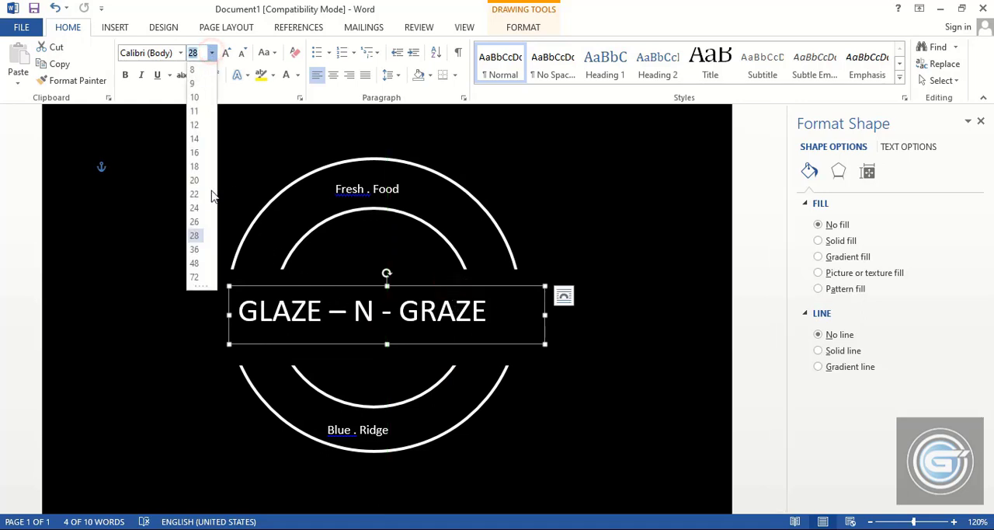
click(194, 263)
drag(545, 315, 705, 316)
drag(568, 287, 495, 285)
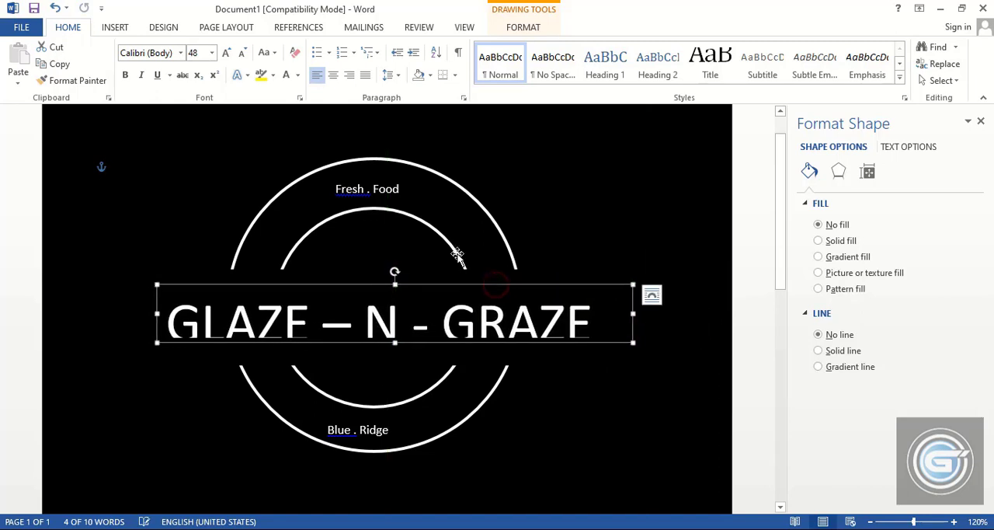
Set the "GLAZE – N - GRAZE" text to 36 pt and narrow its text box to fit the text
click(211, 52)
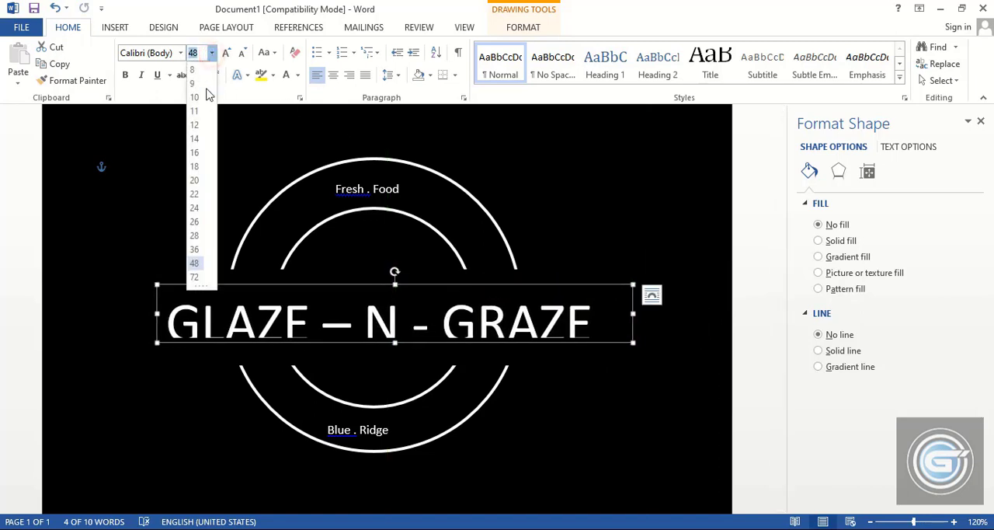
click(195, 249)
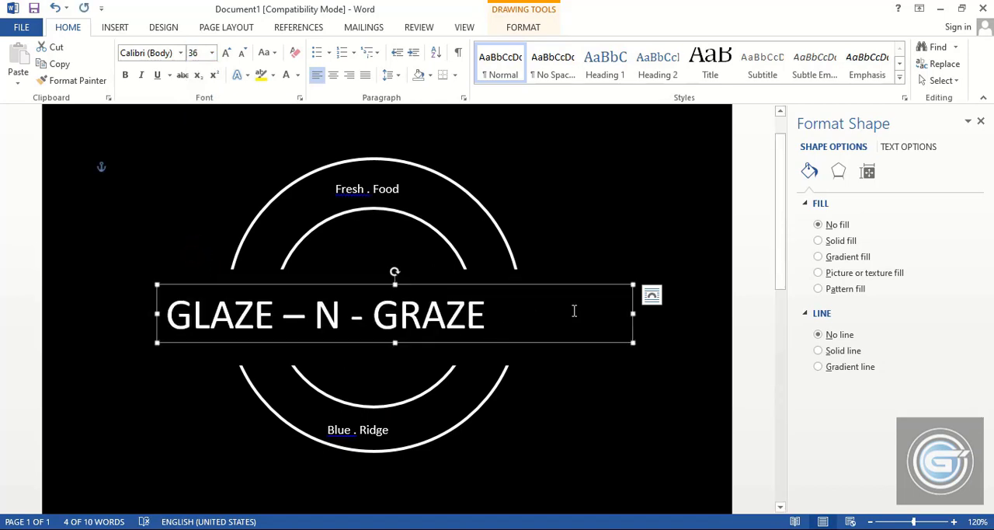
drag(633, 314, 511, 313)
Center the "GLAZE – N - GRAZE" text box in the gap between the upper and lower arcs, fine-tuning its position
drag(448, 285, 503, 286)
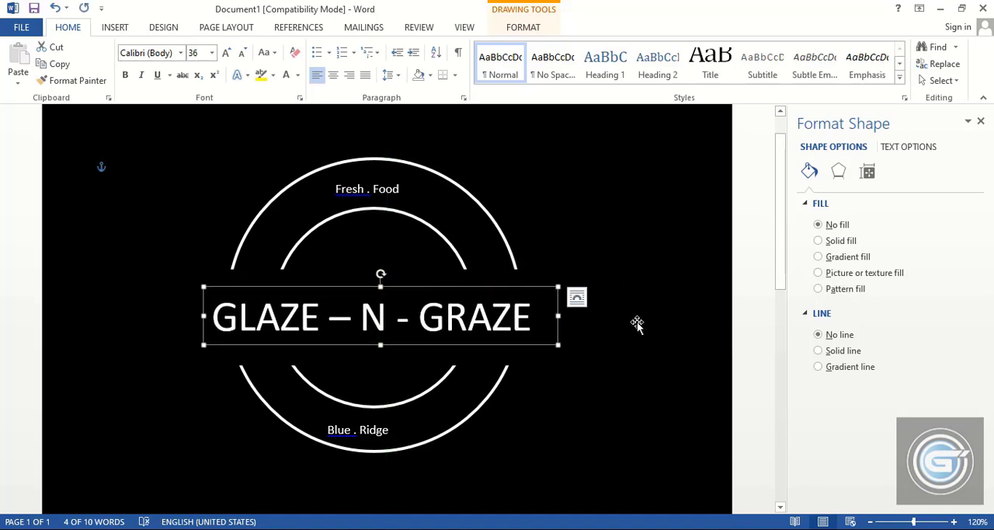
key(Left)
key(Left)
key(Up)
key(Up)
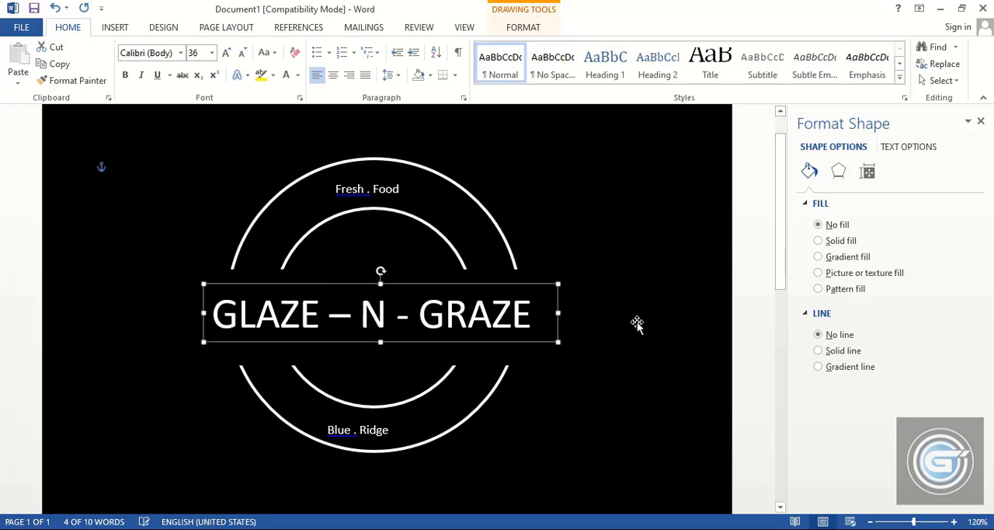
Reduce the height of the black band behind "GLAZE – N - GRAZE" from both edges so the rings extend closer to the text
click(509, 357)
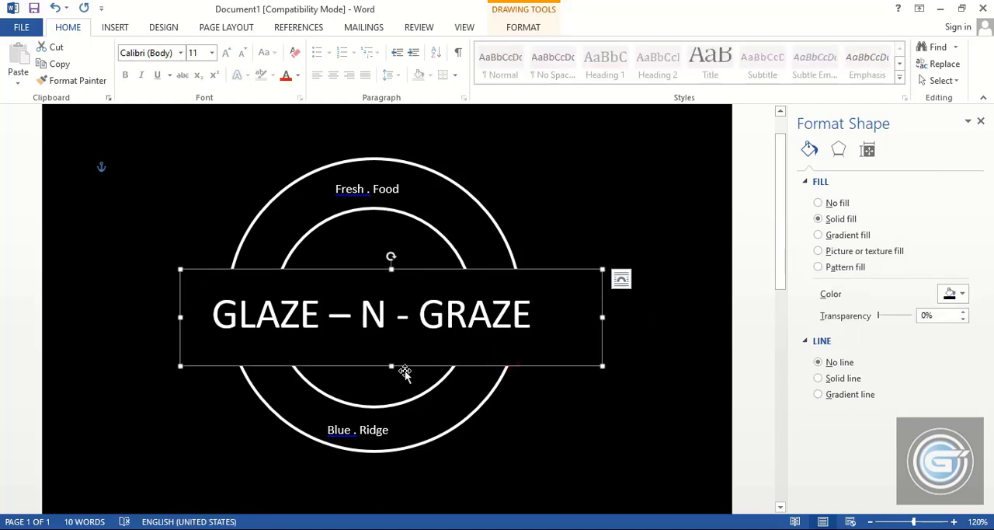
drag(391, 365, 392, 349)
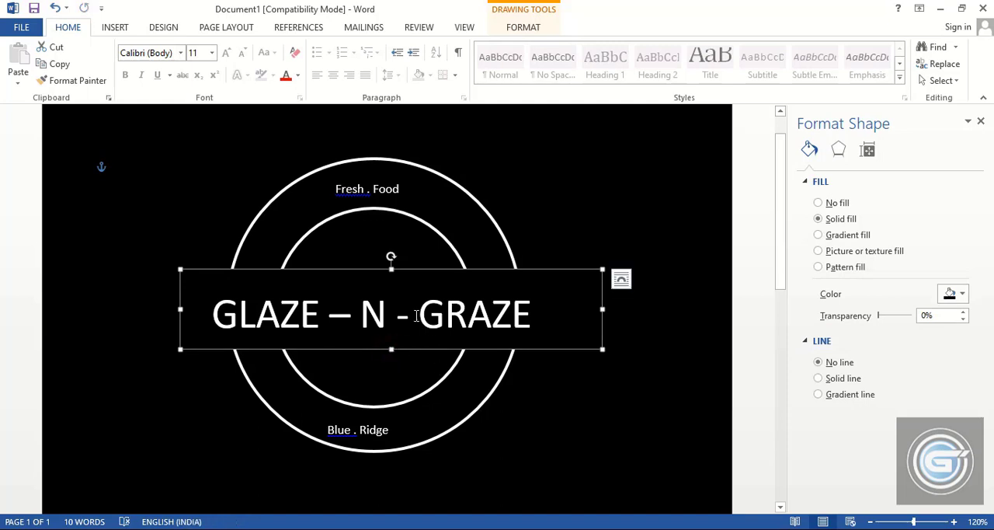
drag(391, 265, 392, 282)
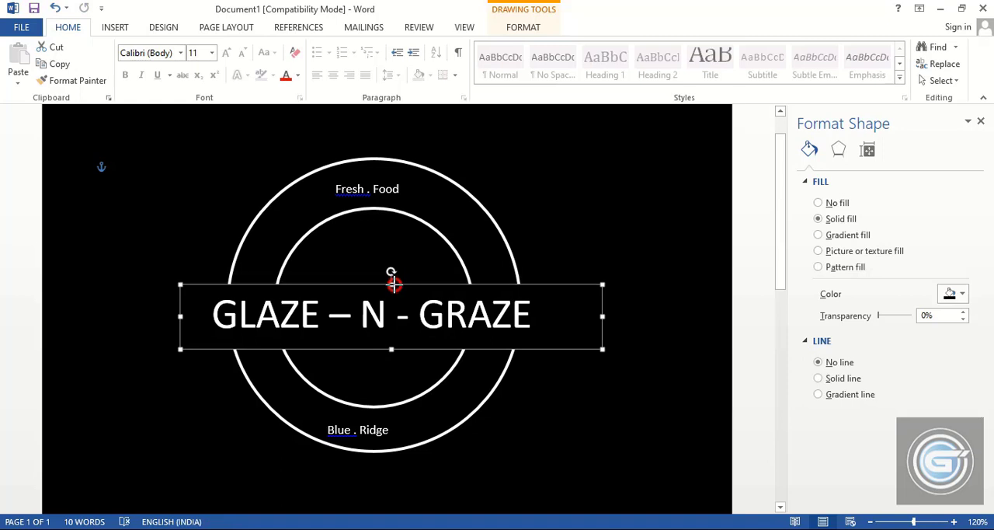
Set both the "Fresh . Food" and "Blue . Ridge" text boxes to an 18 pt font size
click(357, 196)
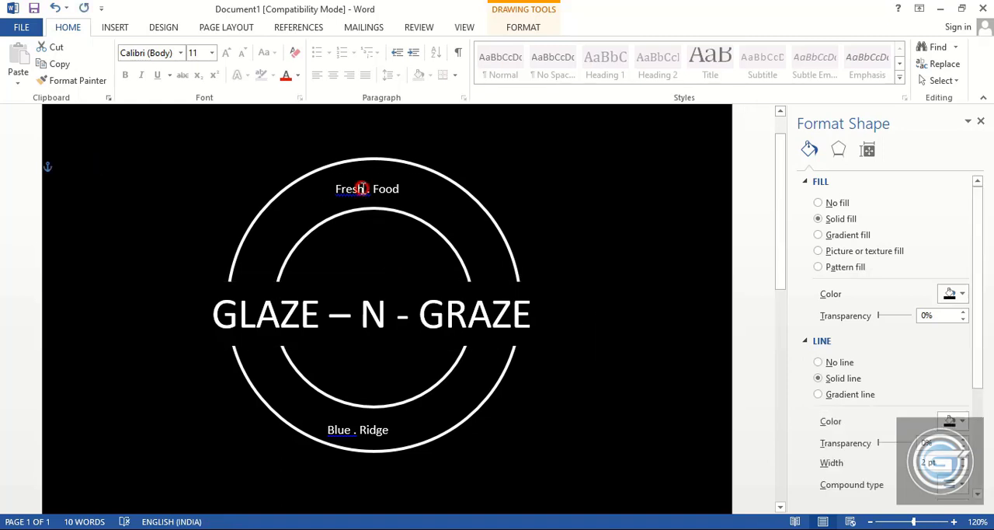
click(362, 189)
click(367, 177)
shift+click(361, 430)
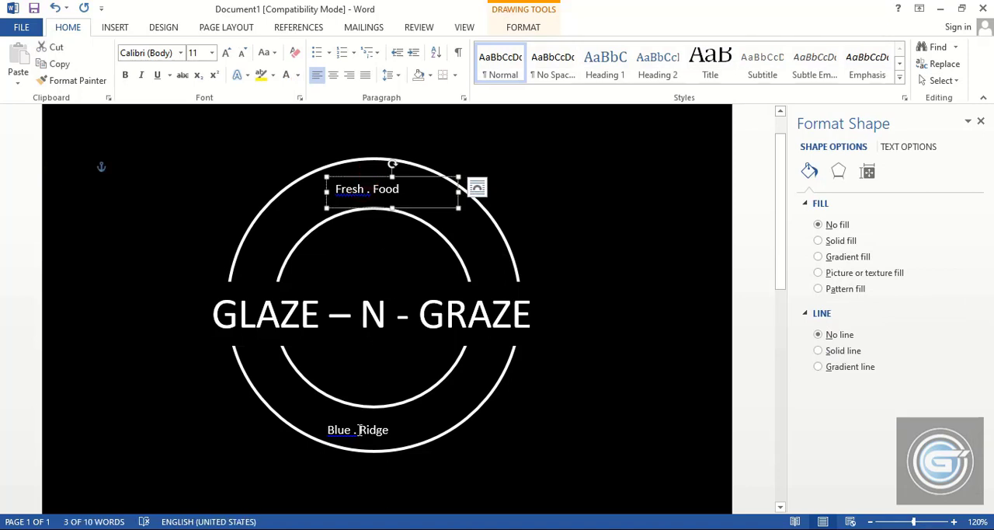
click(211, 53)
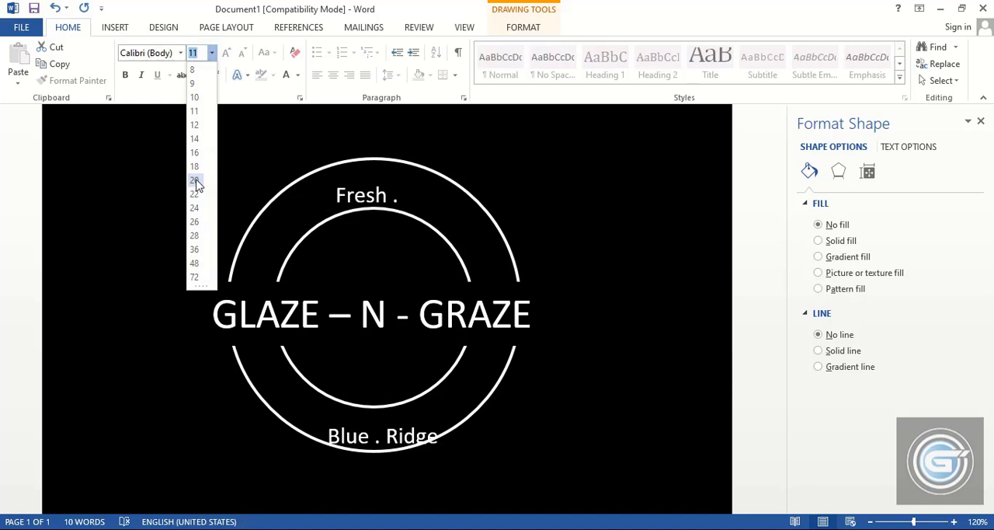
click(195, 167)
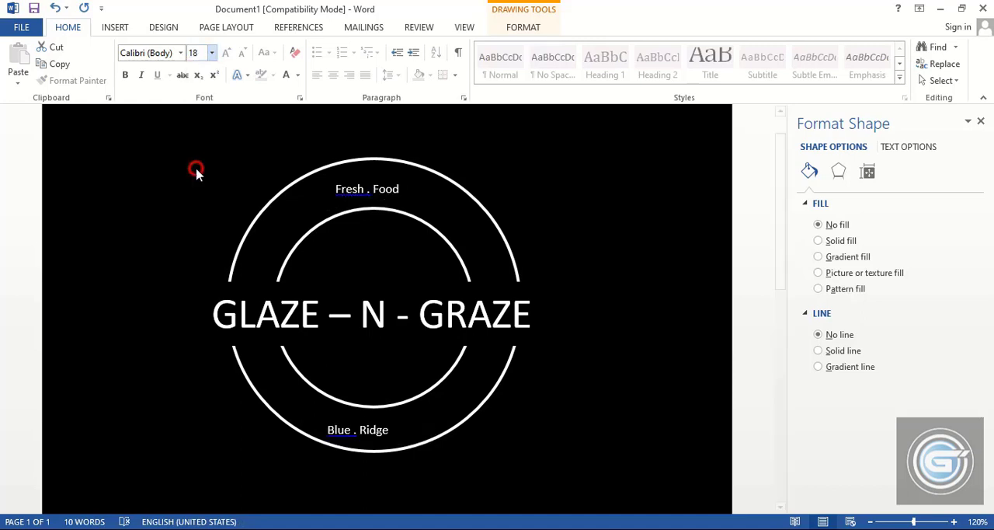
Space out the letters as "F r e s h . F o o d", widening the text box and centering the text between the upper arcs
click(343, 197)
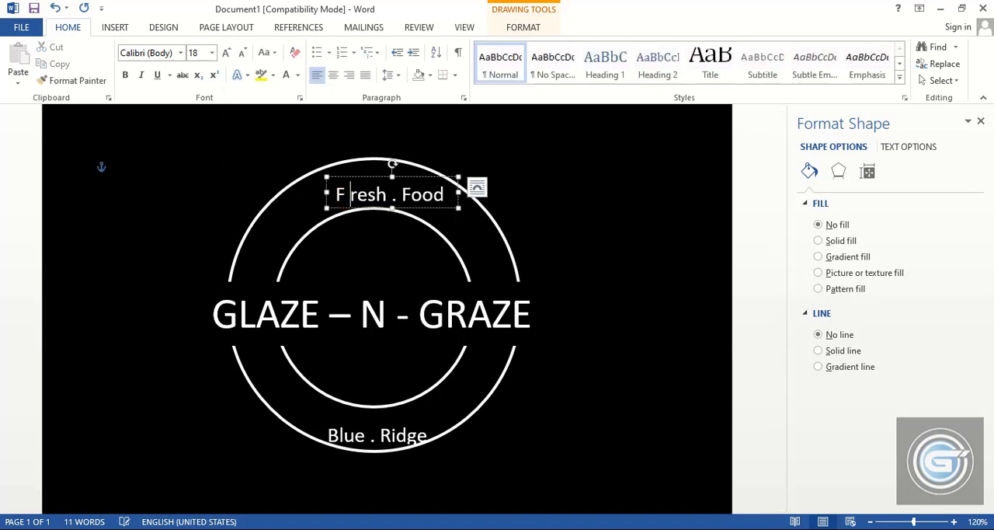
key(Right)
key(Right)
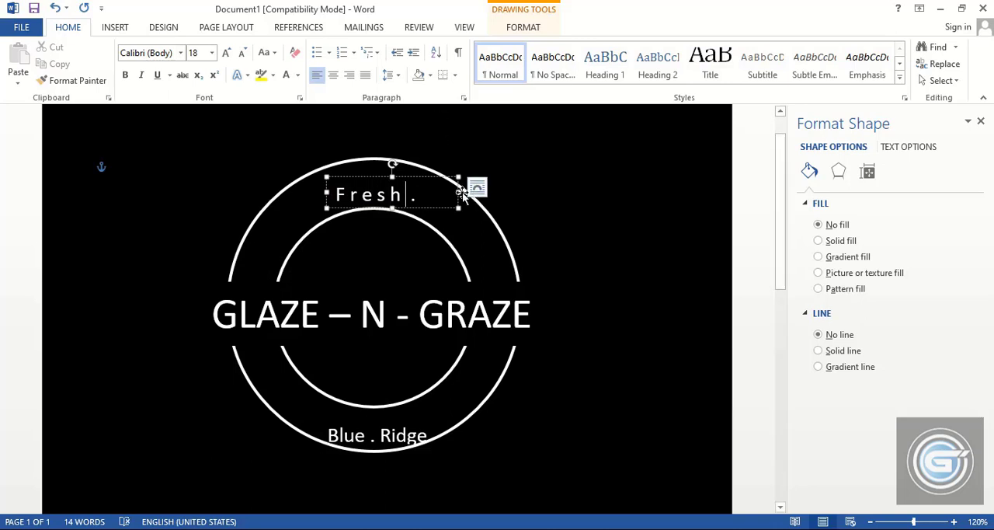
drag(458, 193, 572, 194)
click(417, 195)
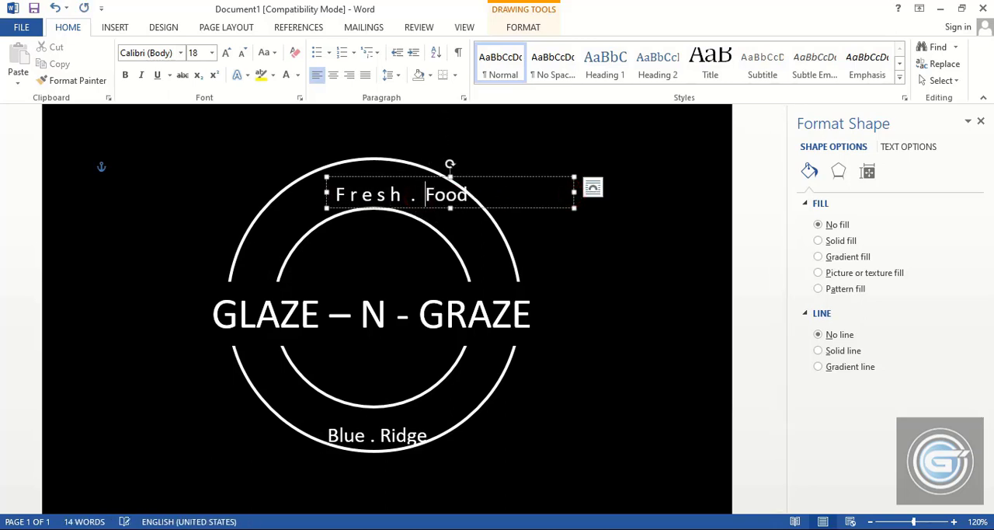
key(Right)
key(Right)
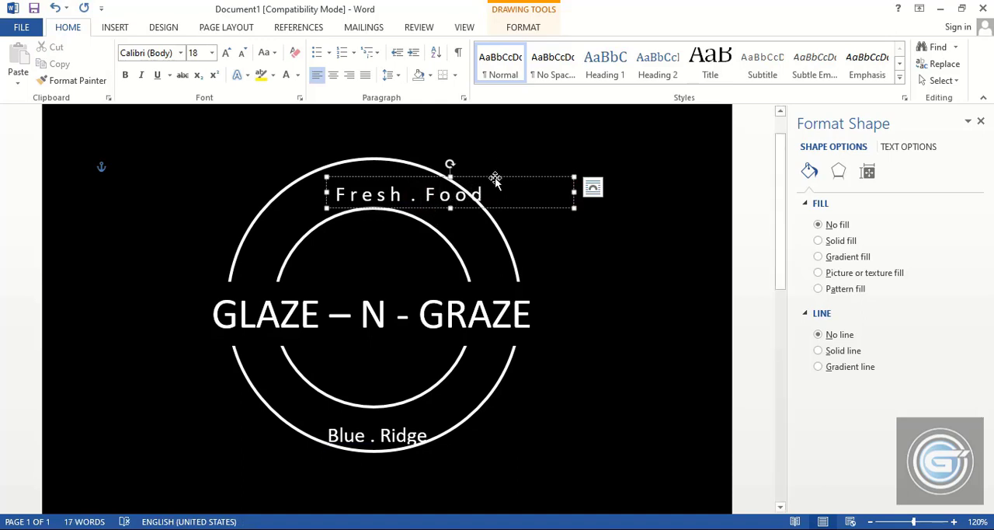
drag(495, 179, 461, 175)
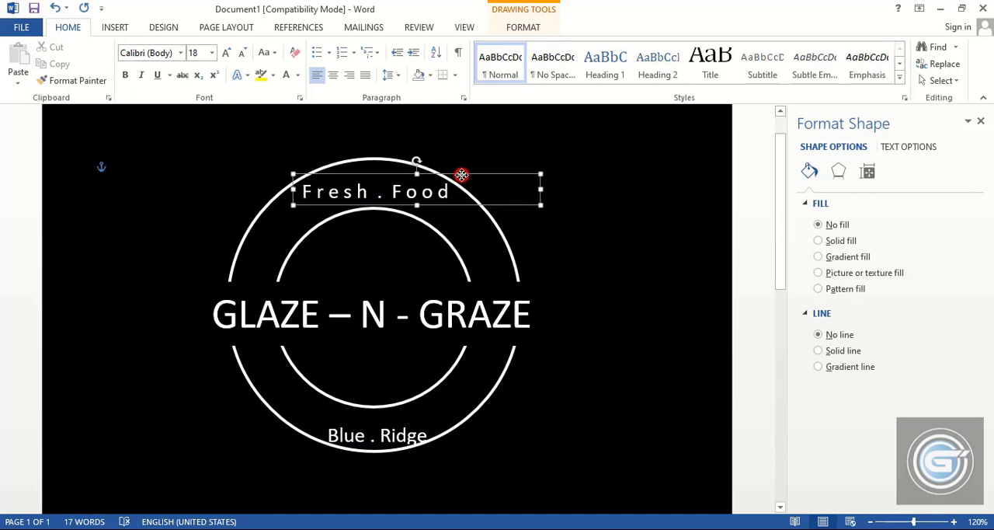
Space out the lower text's letters as "B l u e . R I d g e", widening its text box to fit
click(380, 435)
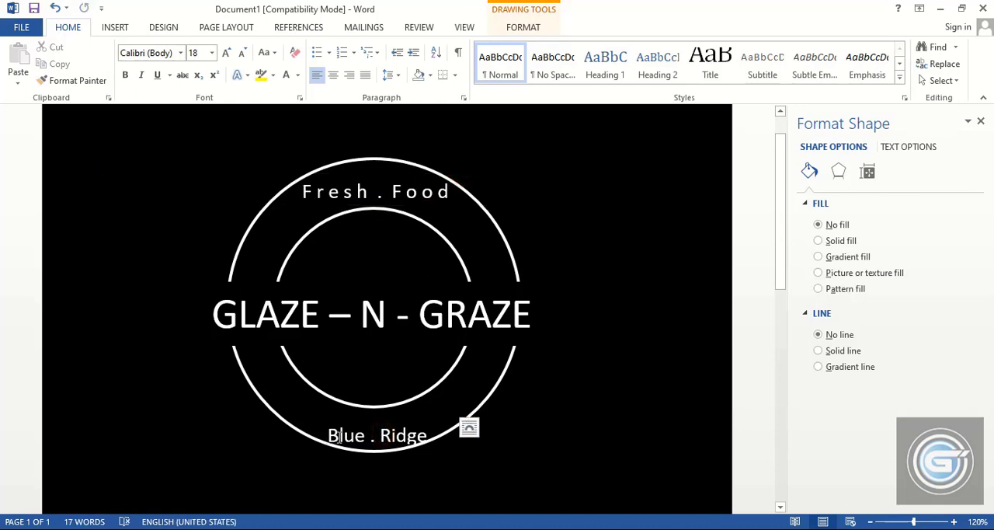
key(Right)
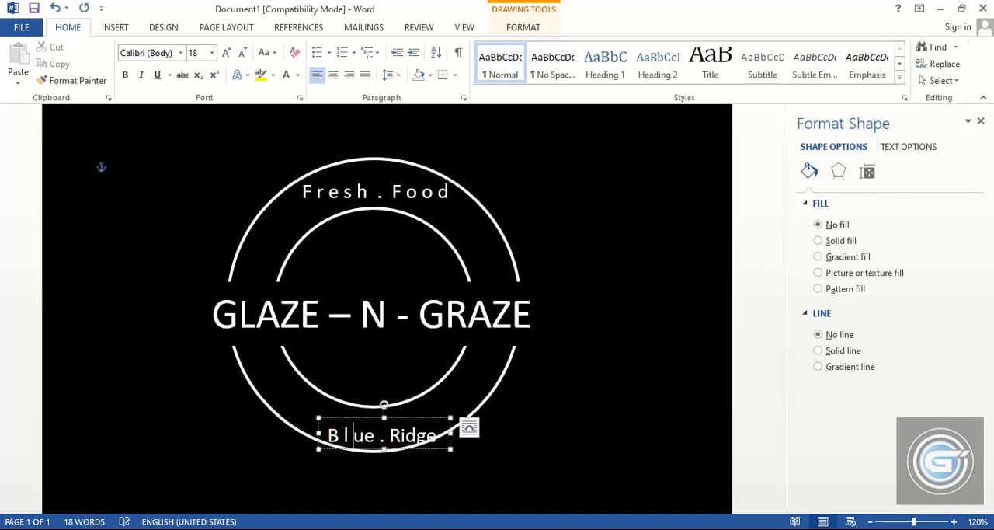
key(Right)
drag(448, 433, 508, 432)
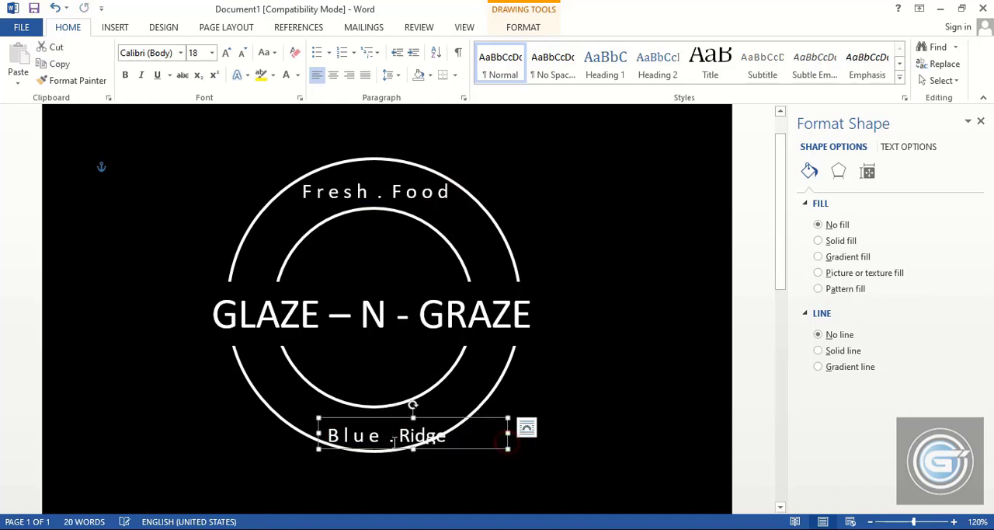
click(398, 437)
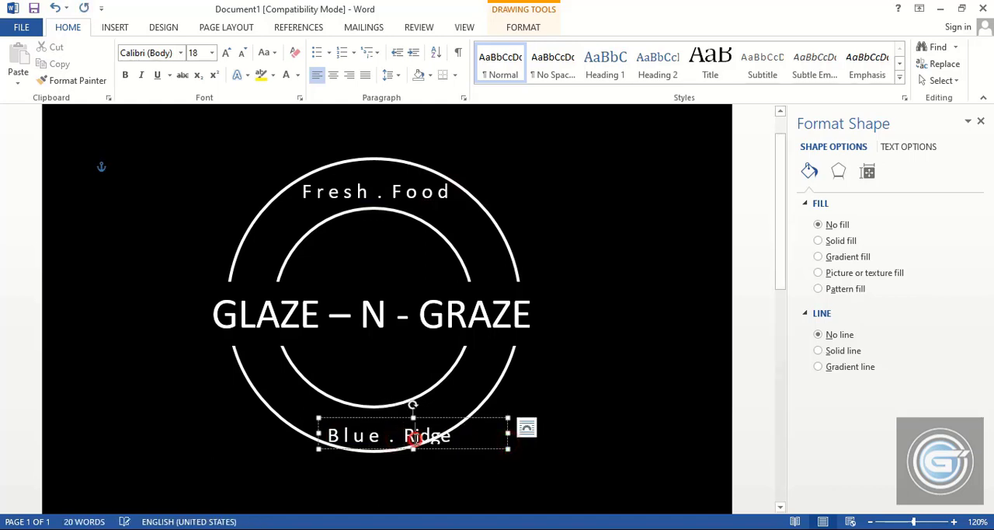
key(Right)
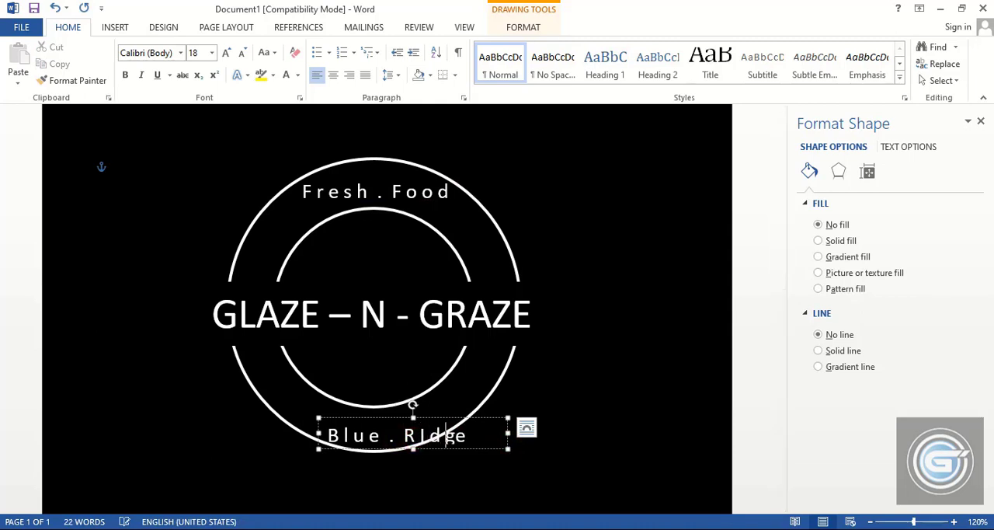
click(566, 399)
Apply the upward-arching Follow Path text transform to "F r e s h . F o o d"
click(415, 191)
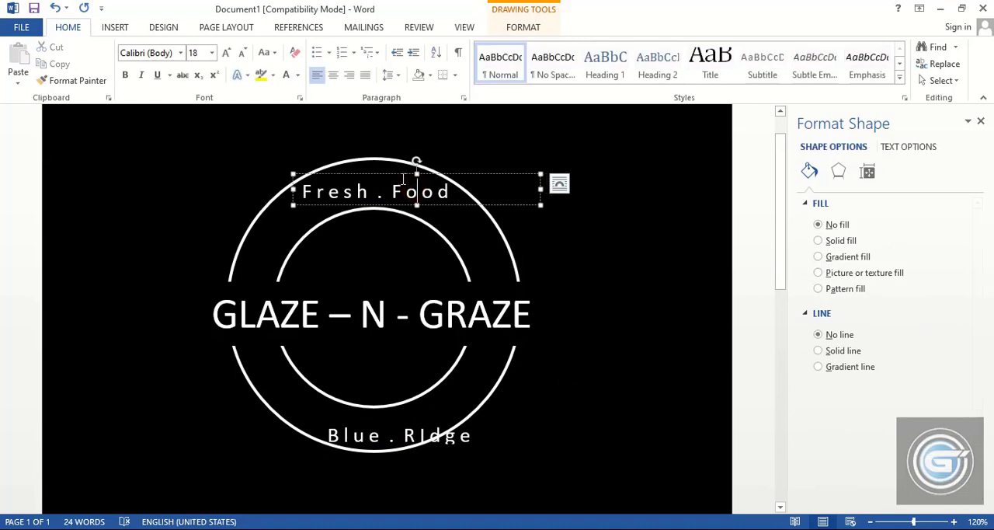
click(400, 174)
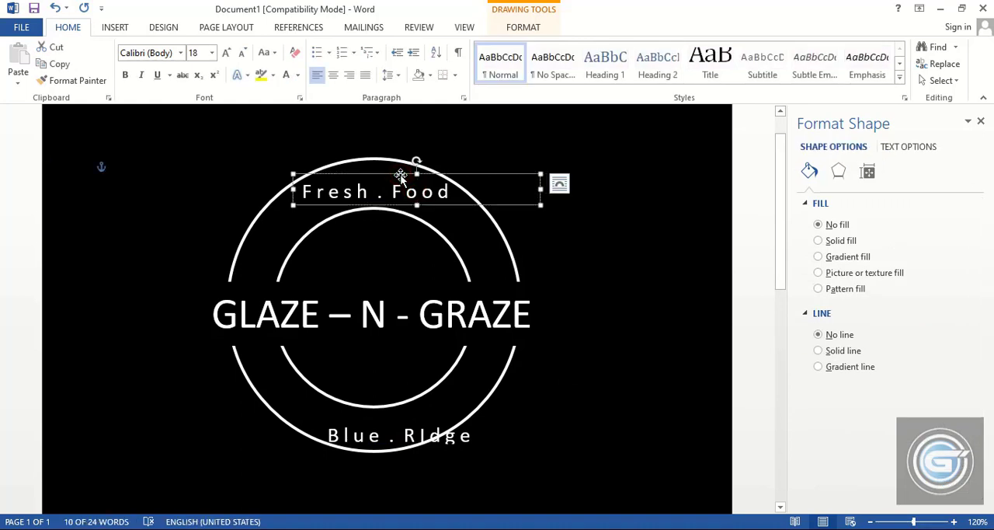
click(514, 28)
click(558, 80)
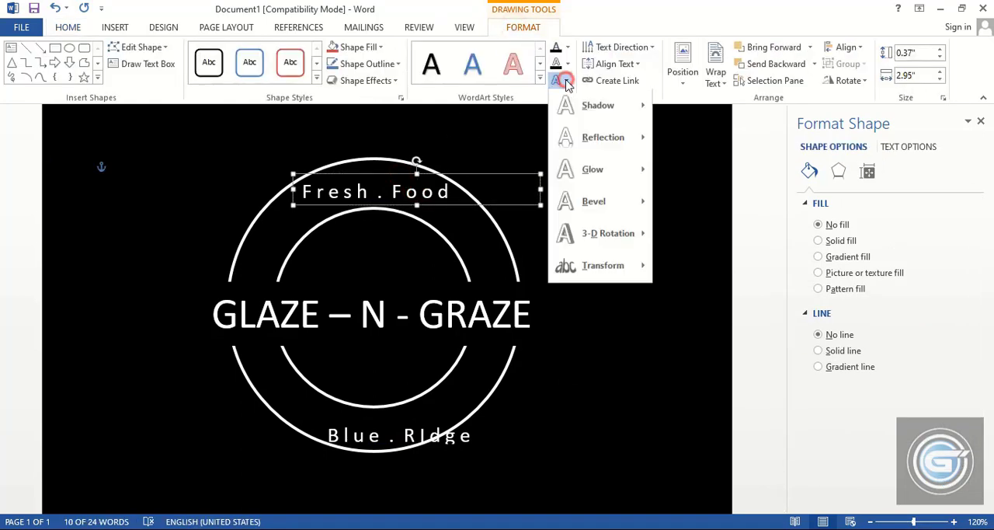
mouse_move(612, 269)
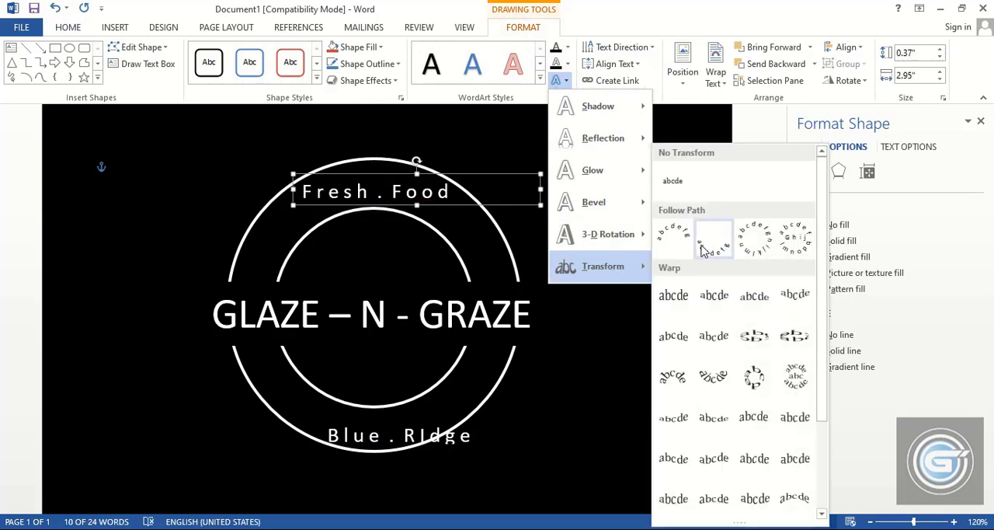
click(674, 233)
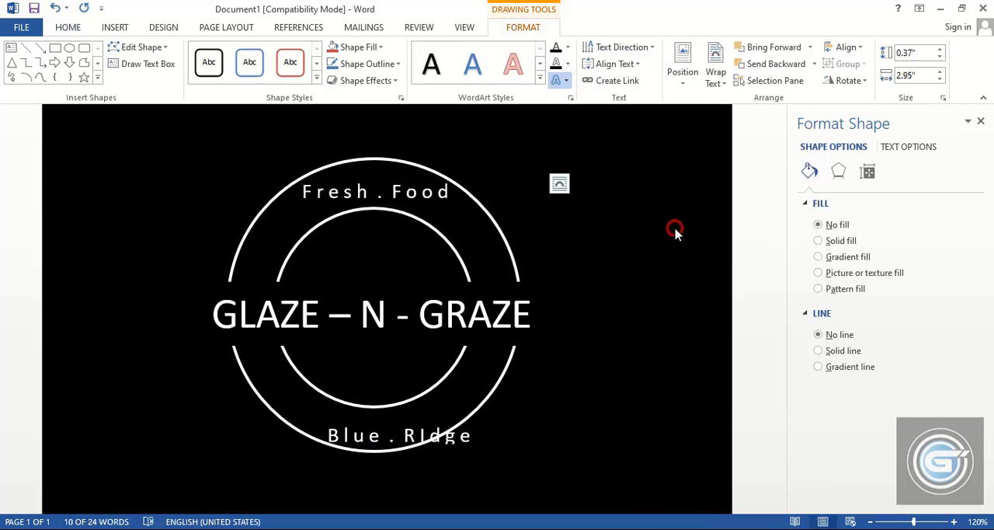
Apply the downward-arching Follow Path text transform to "B l u e . R I d g e"
click(403, 437)
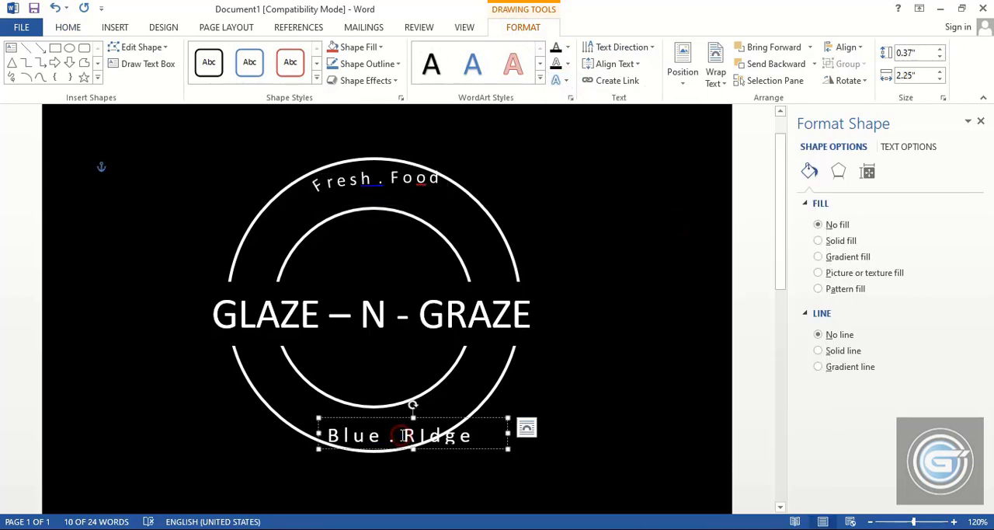
click(559, 80)
mouse_move(605, 281)
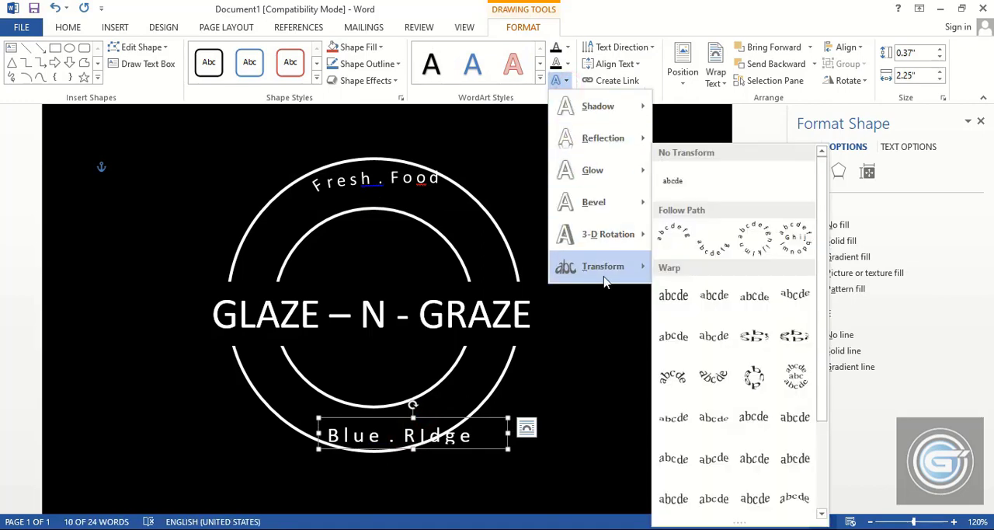
click(712, 240)
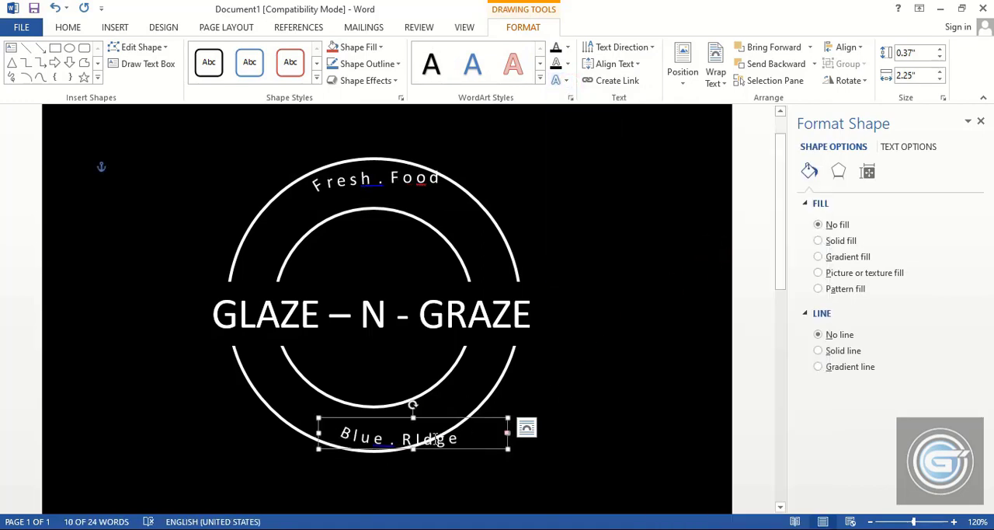
Enlarge the "B l u e . R I d g e" text box to about 1.15" high, center-align and widen it, and position the text between the lower arcs
drag(426, 416, 376, 340)
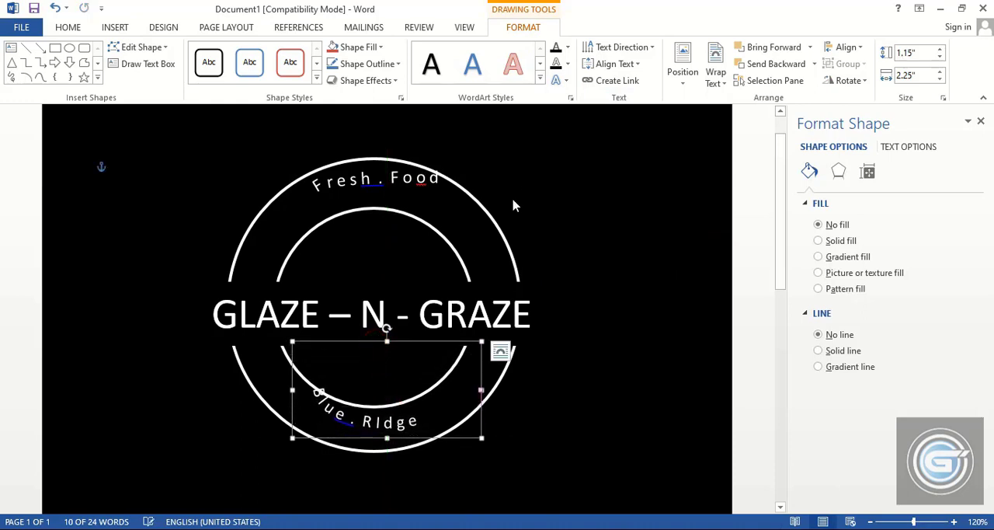
click(68, 28)
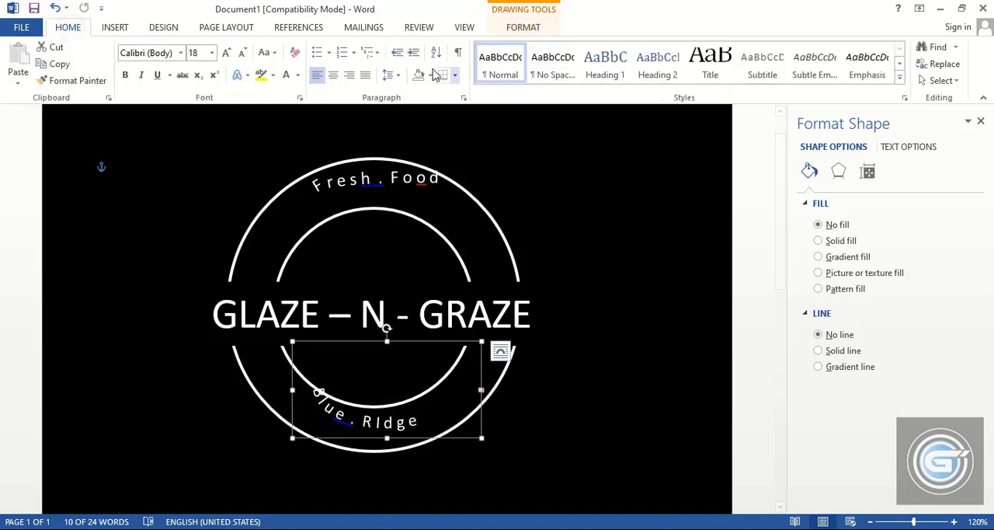
click(332, 74)
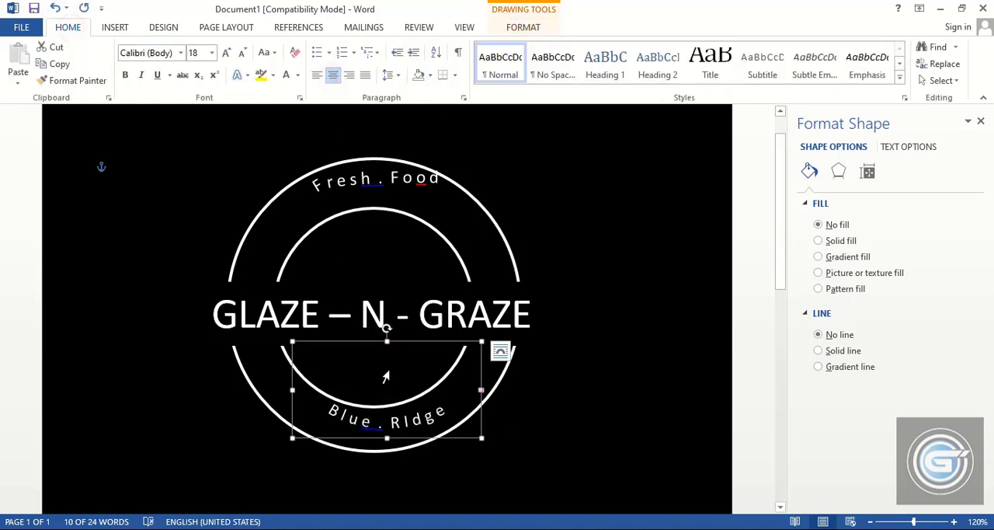
drag(408, 345, 394, 349)
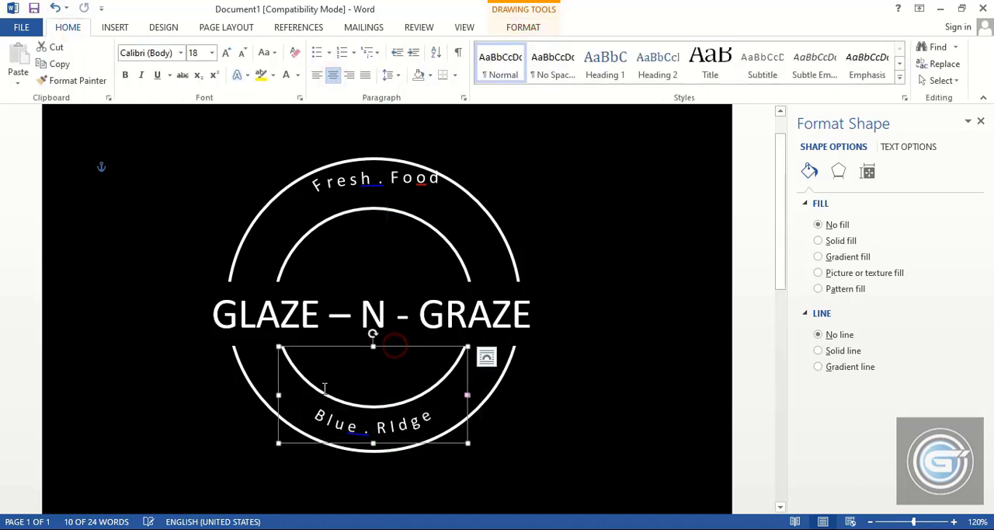
drag(279, 395, 255, 393)
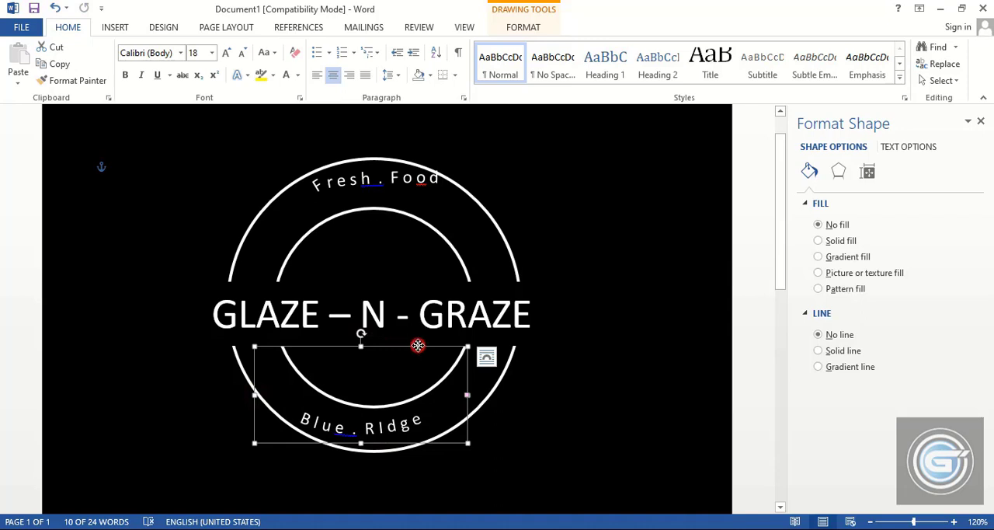
drag(418, 345, 429, 343)
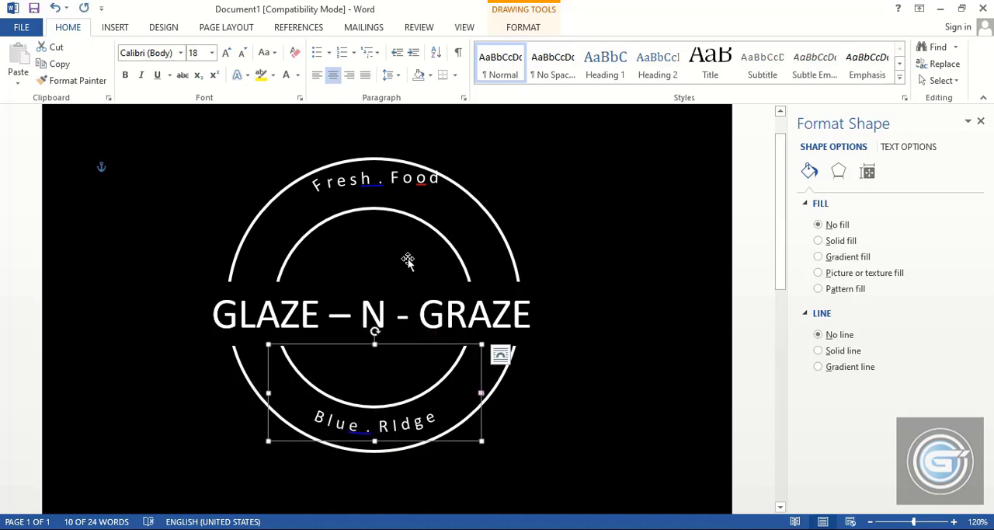
Center-align "F r e s h . F o o d", make its text box much taller, and move the curved text between the upper arcs
click(387, 181)
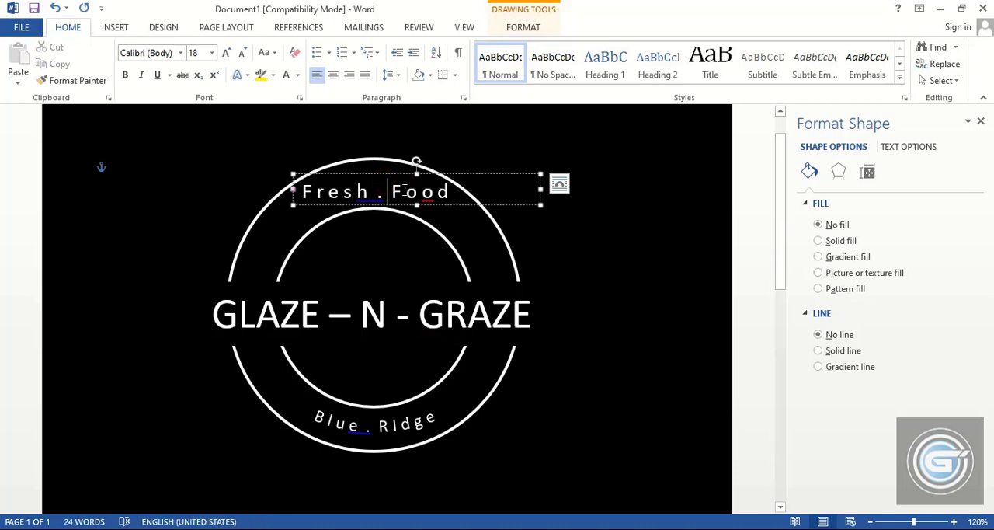
click(353, 175)
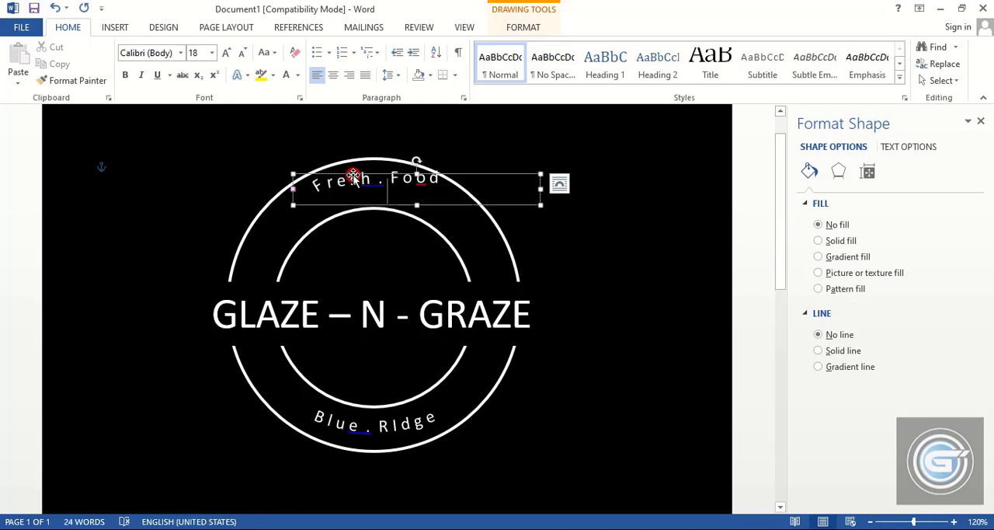
click(334, 76)
drag(417, 210, 396, 386)
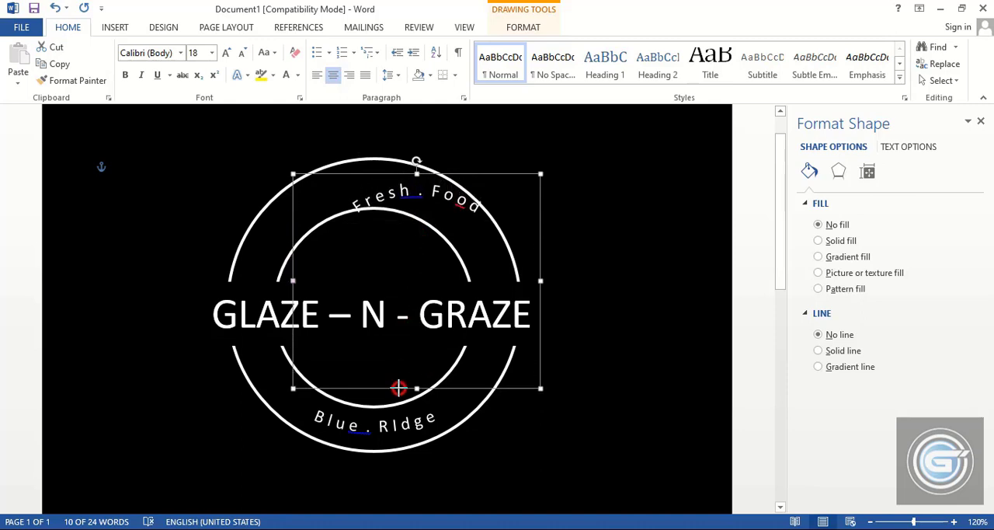
drag(470, 171, 433, 168)
Duplicate the "GLAZE – N - GRAZE" text box directly below the original and replace the copy's text with "2021"
click(382, 317)
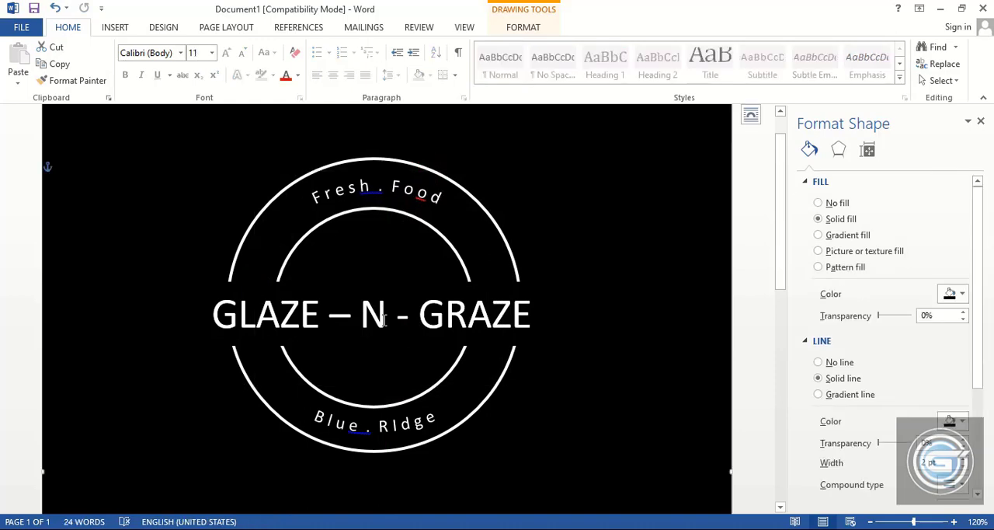
click(381, 320)
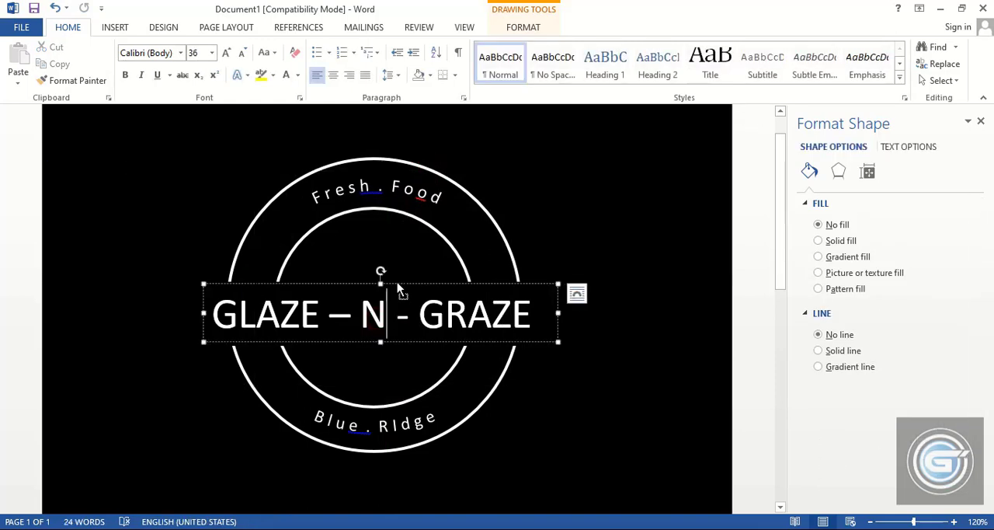
ctrl+drag(397, 289, 381, 341)
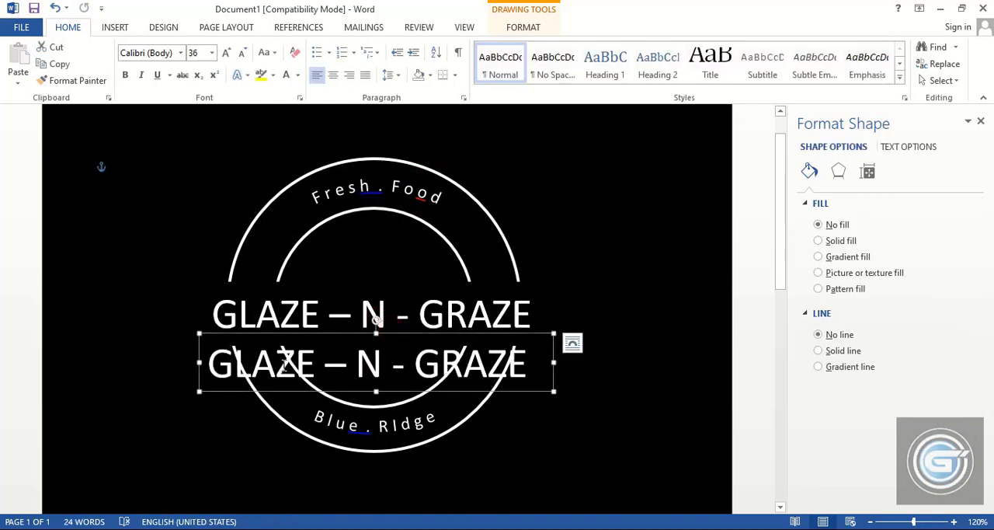
drag(210, 365, 560, 378)
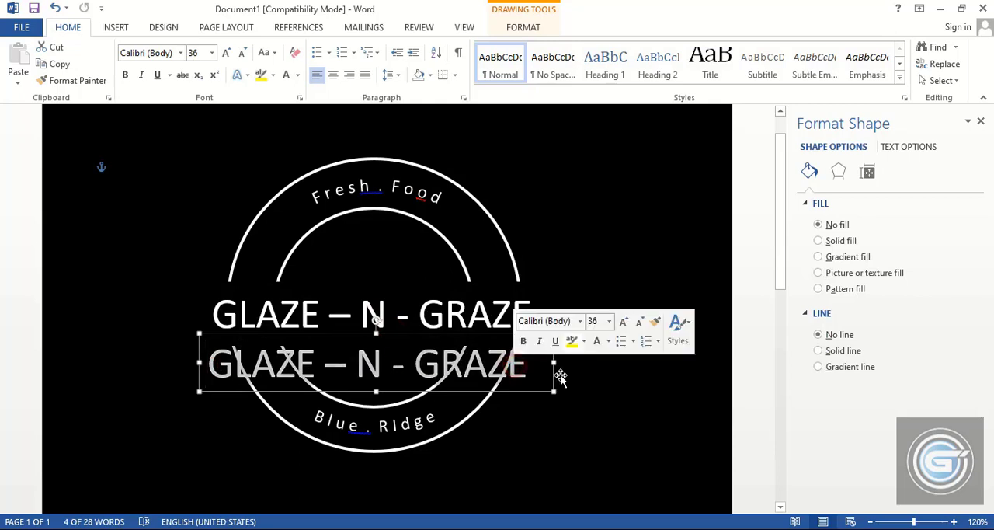
text(2)
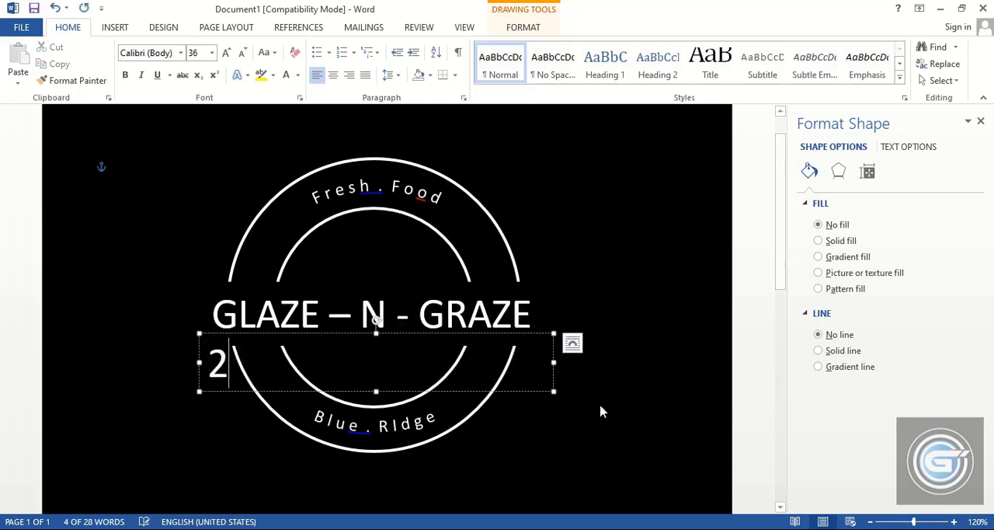
text(021)
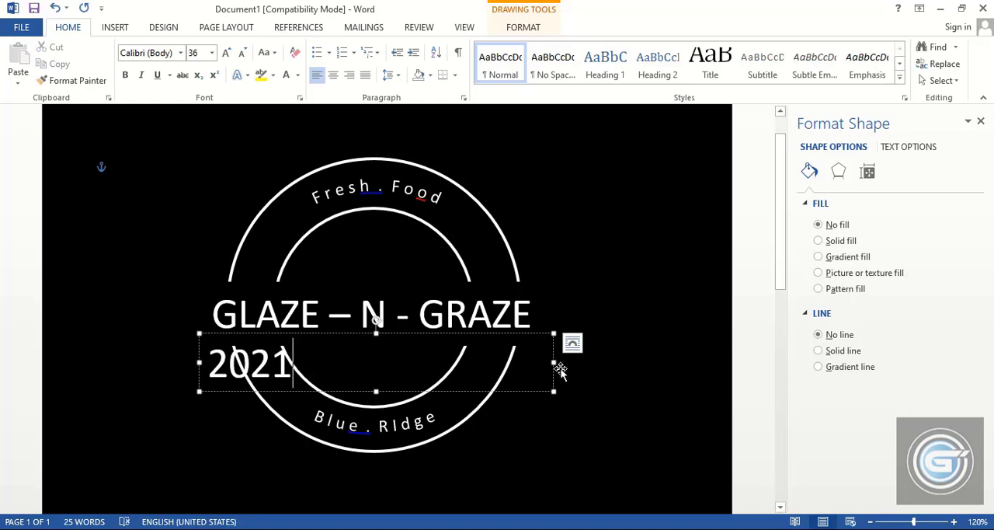
Narrow the "2021" text box to fit its text and set the font size to 20
drag(554, 361, 301, 377)
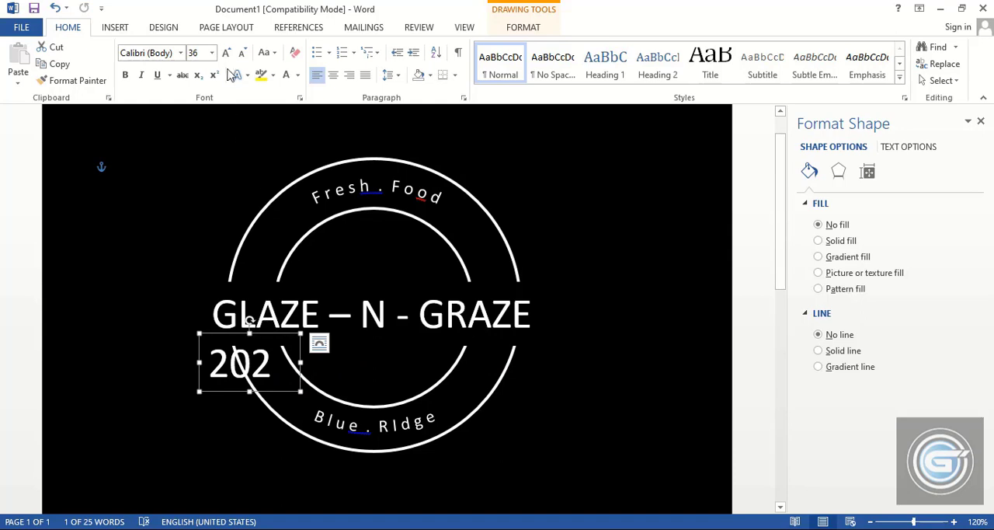
click(212, 52)
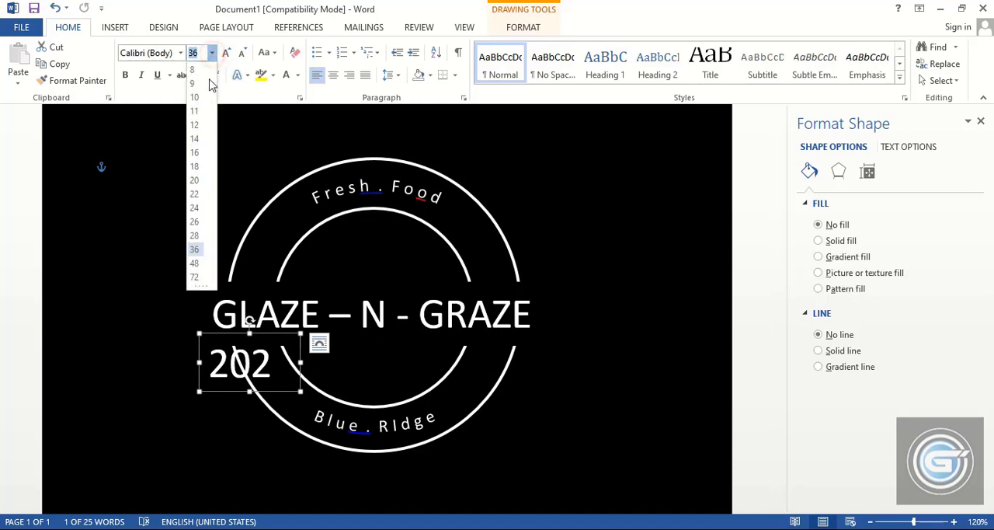
click(195, 186)
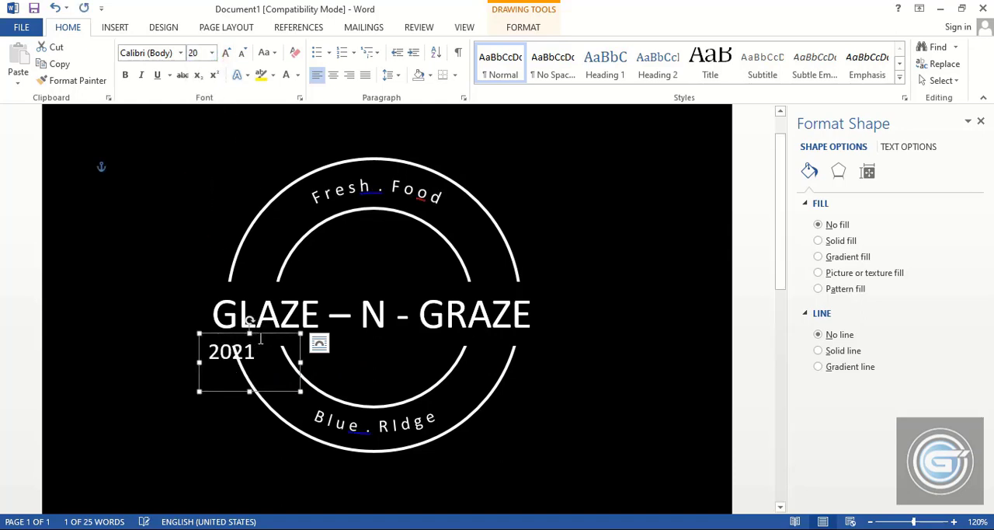
Move the year text inside the lower half of the inner ring and letter-space it as "2 0 2 1"
drag(263, 332, 409, 355)
key(Right)
key(Right)
key(Right)
key(Right)
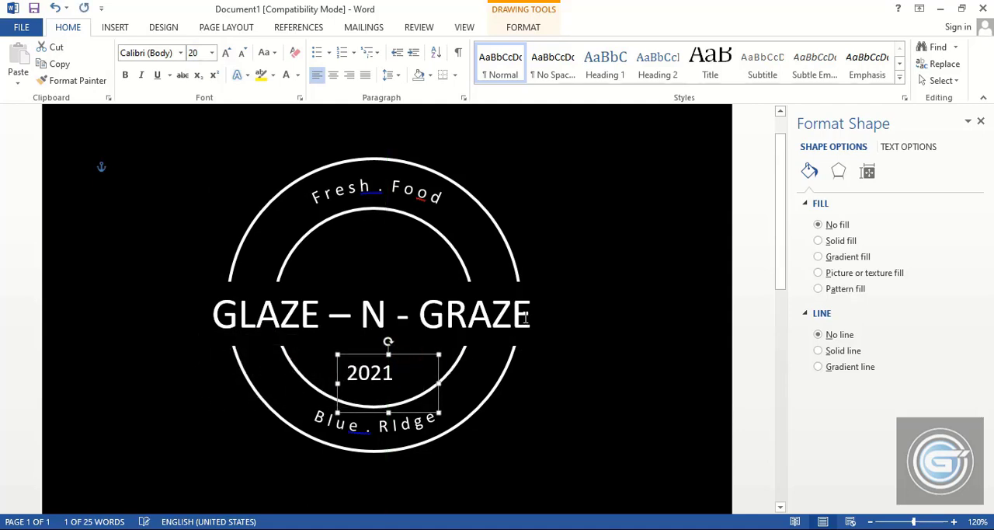
click(632, 377)
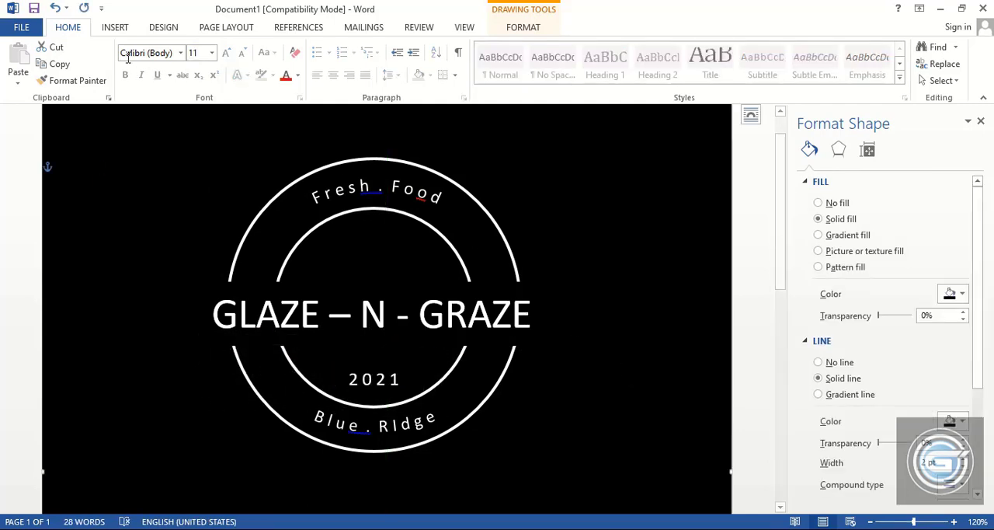
Draw a tiny circle about 0.05" across between the lower arcs, just before "B l u e"
click(114, 27)
click(200, 66)
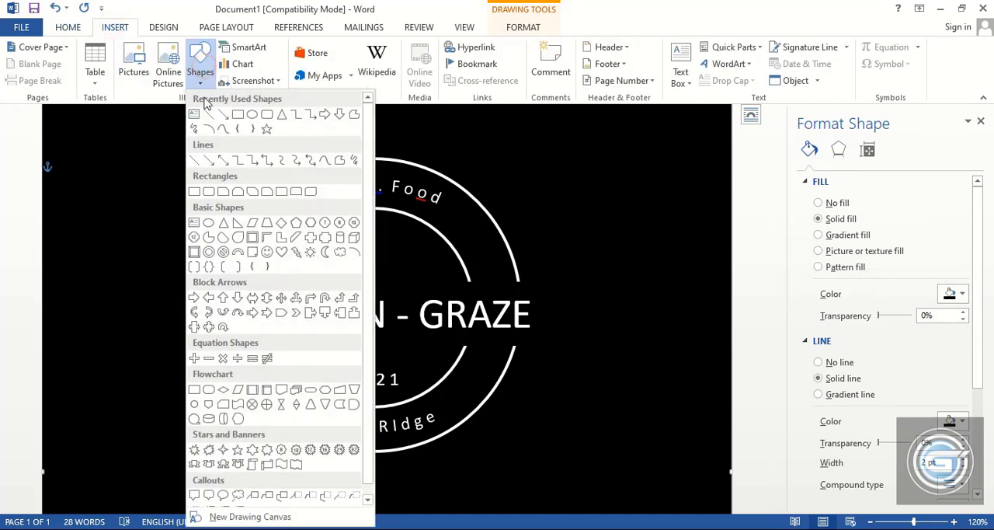
click(250, 115)
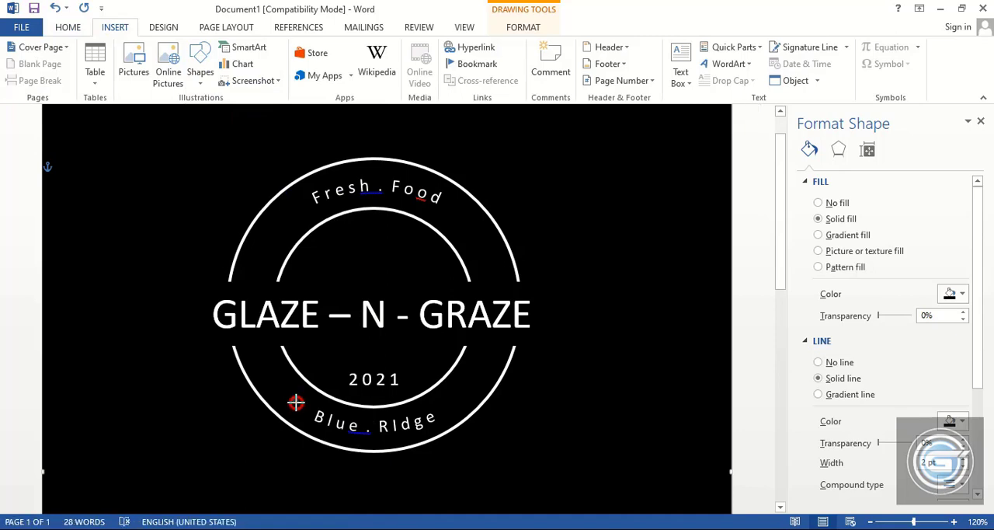
click(296, 403)
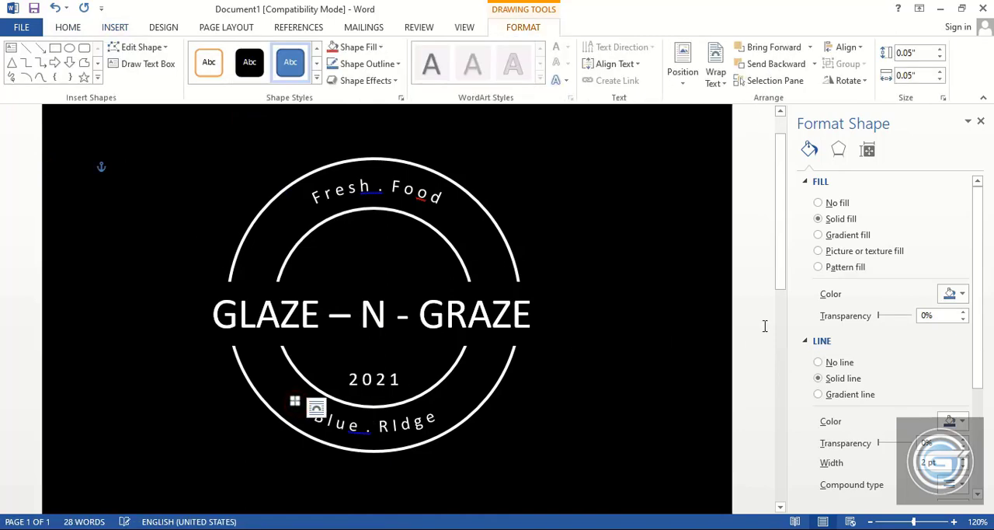
Remove the tiny circle's outline and fill it with white
click(818, 363)
click(952, 294)
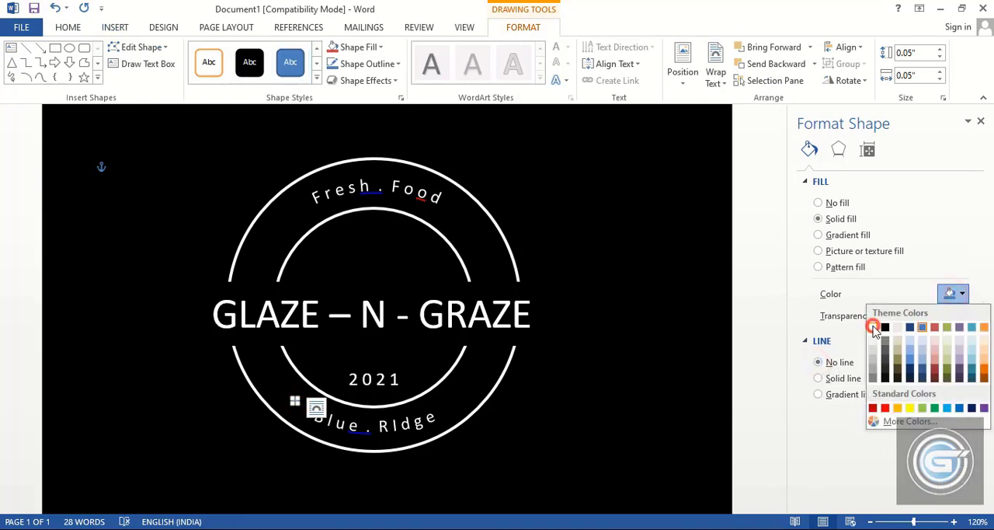
click(873, 328)
click(755, 350)
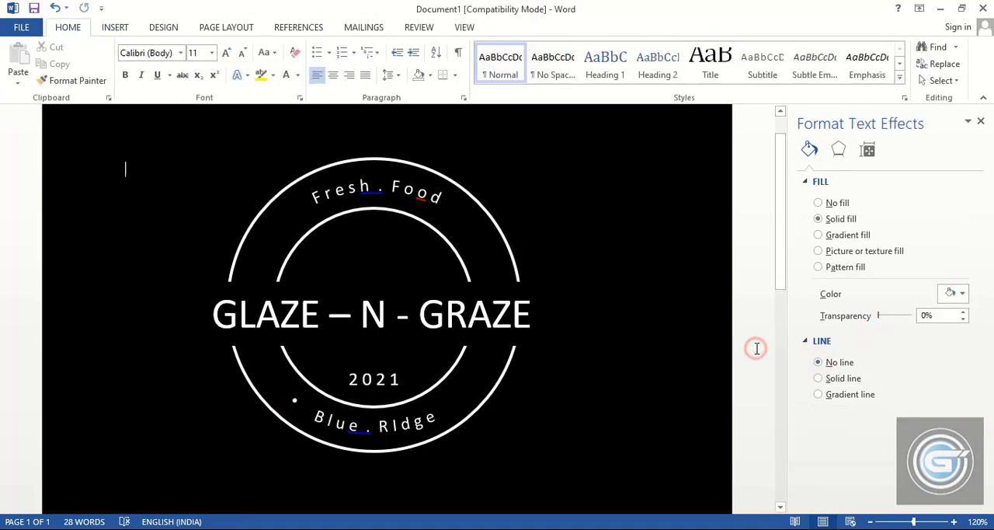
Enlarge the white dot before "B l u e" to about 0.09" in height and width
click(293, 403)
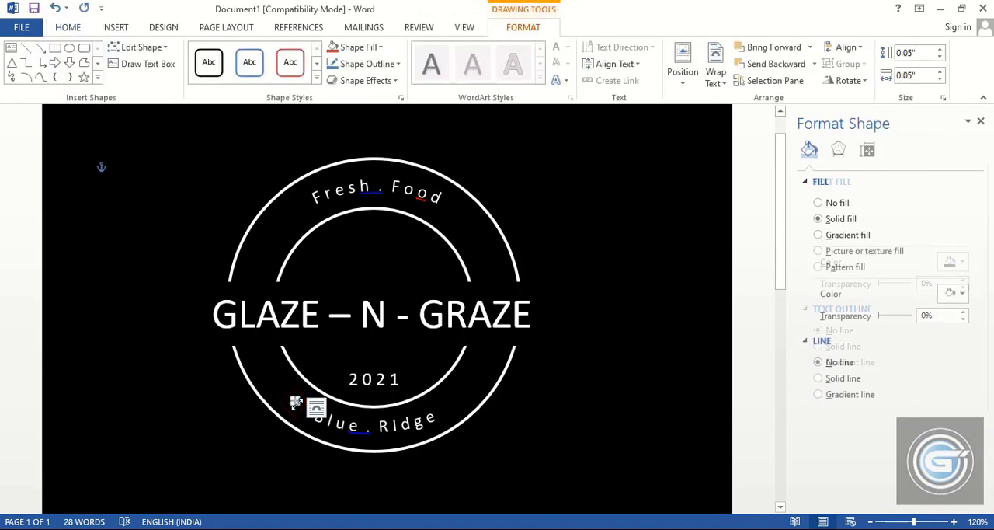
drag(298, 403, 301, 405)
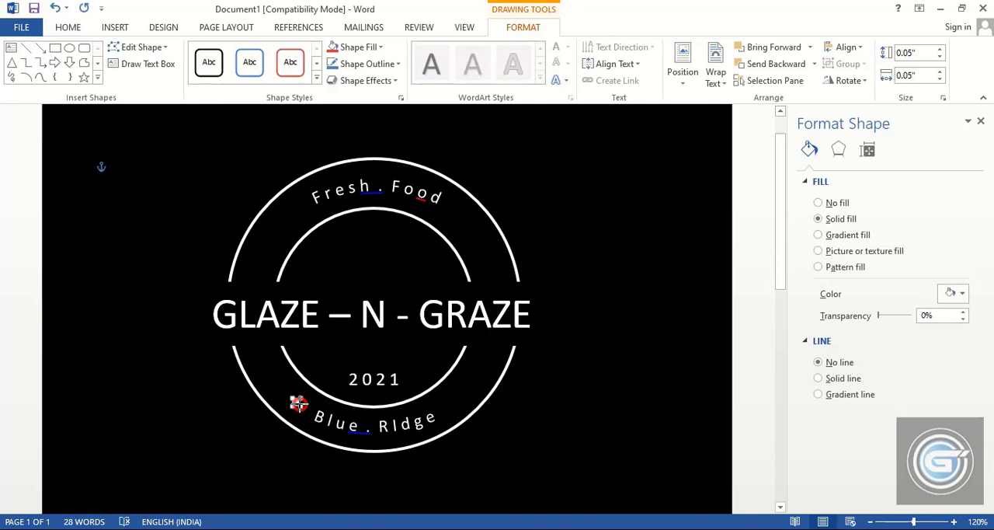
click(741, 378)
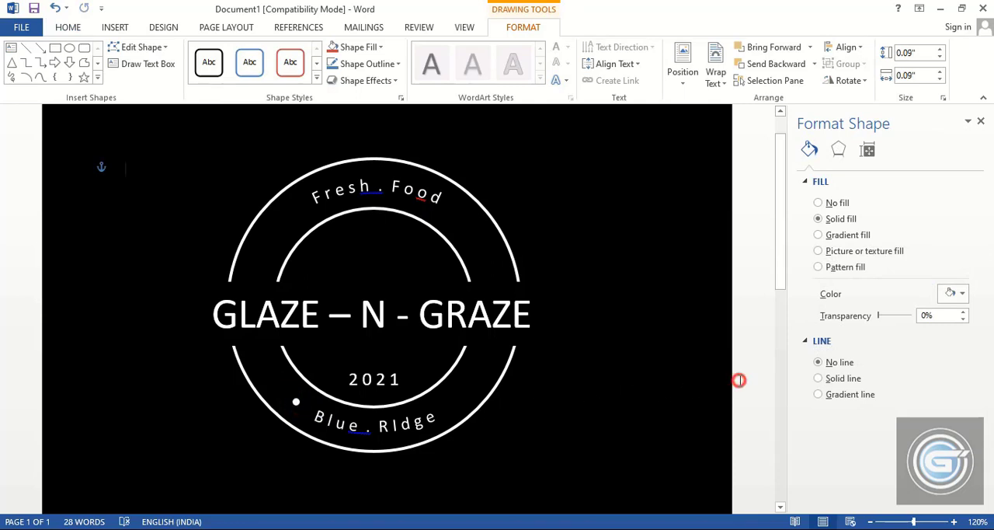
Move the dot closer to the lower curved text, copy it to the text's other end, and duplicate both dots beside the upper curved text
click(298, 403)
drag(301, 409, 448, 411)
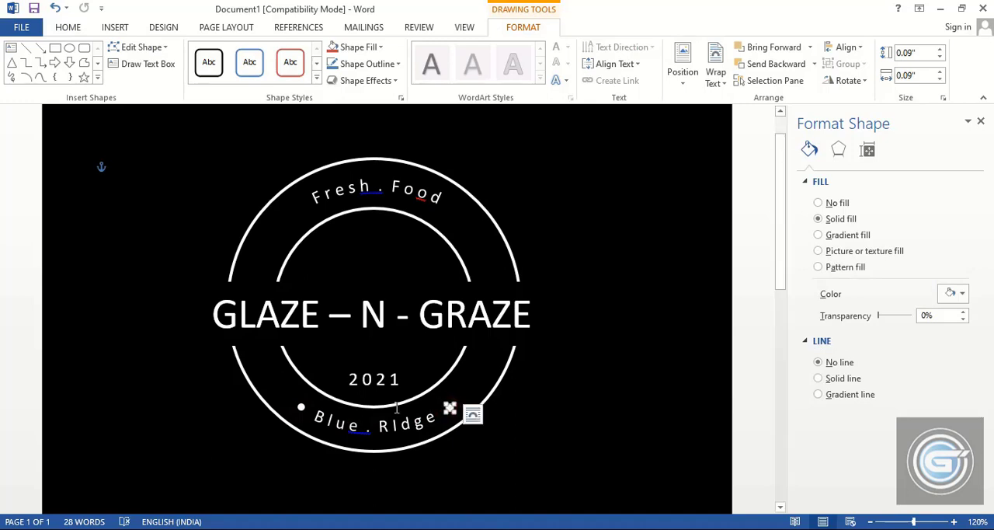
drag(302, 411, 298, 204)
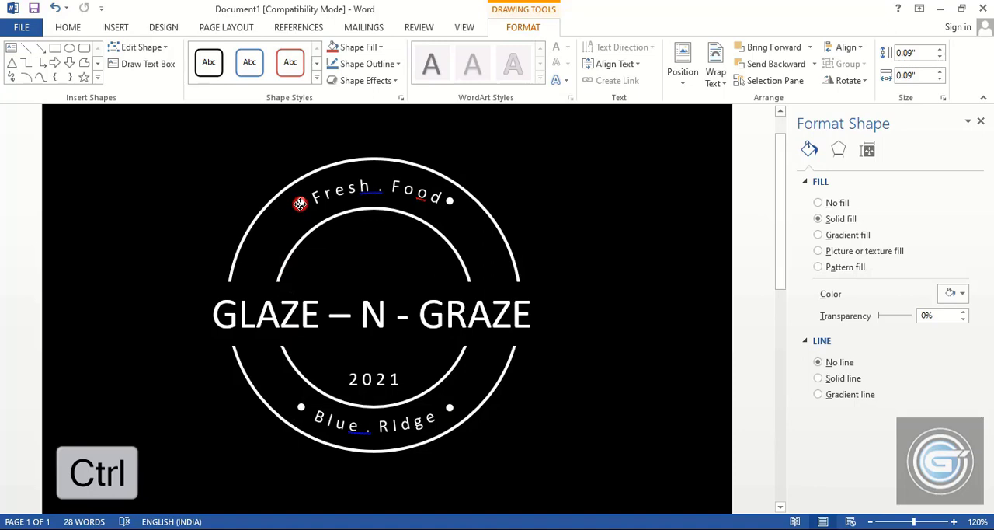
Shift the two dots beside "F r e s h . F o o d" slightly downward to sit level between the upper arcs
ctrl+click(300, 205)
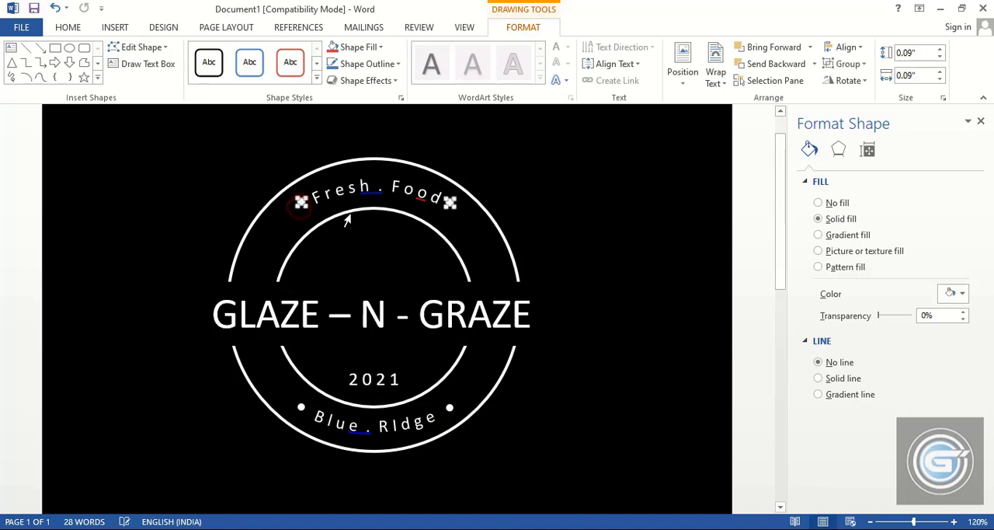
click(539, 199)
click(450, 202)
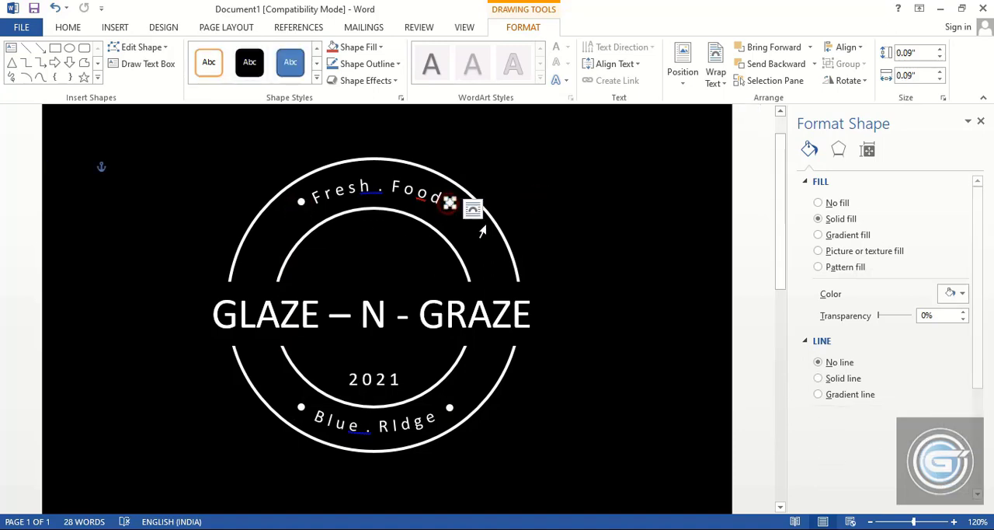
click(482, 232)
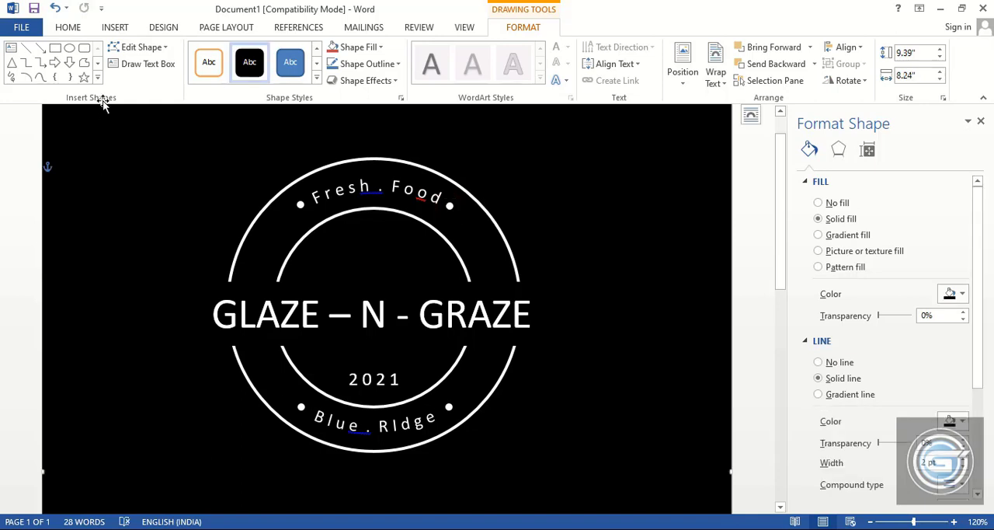
Draw a Flowchart Stored Data shape about 0.3" high and 0.5" wide in the upper half of the inner ring
click(115, 27)
click(200, 71)
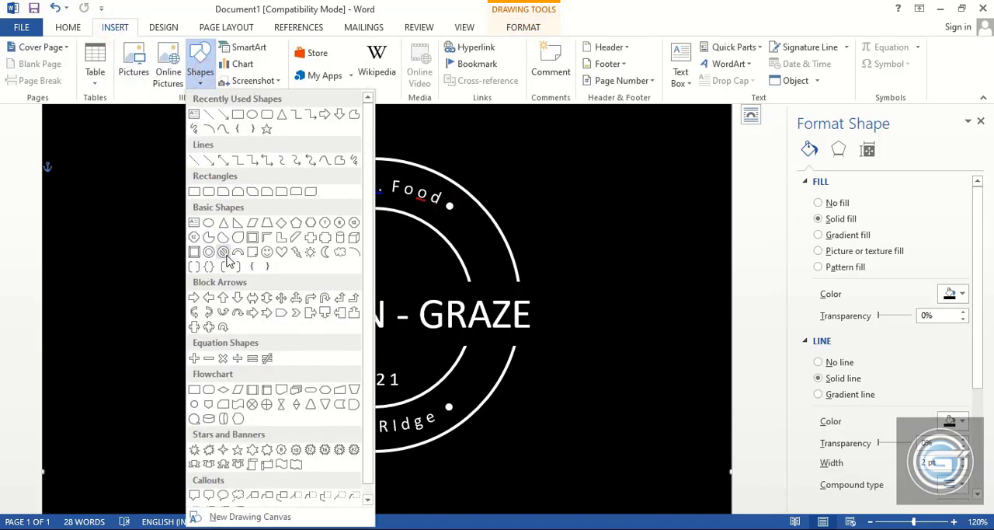
click(339, 404)
mouse_move(344, 251)
mouse_down()
mouse_move(362, 271)
mouse_move(387, 277)
mouse_up()
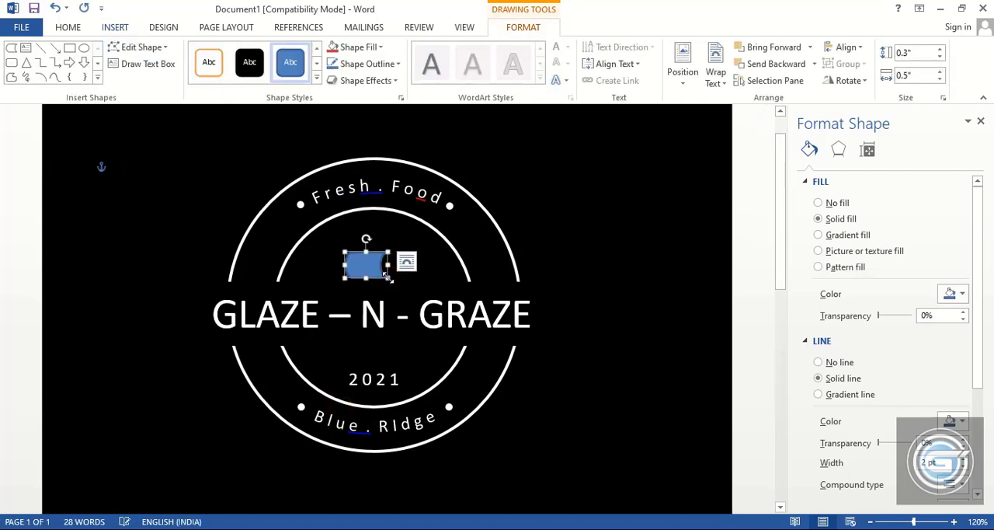
Remove the outline of the Stored Data shape and fill it with white
click(818, 361)
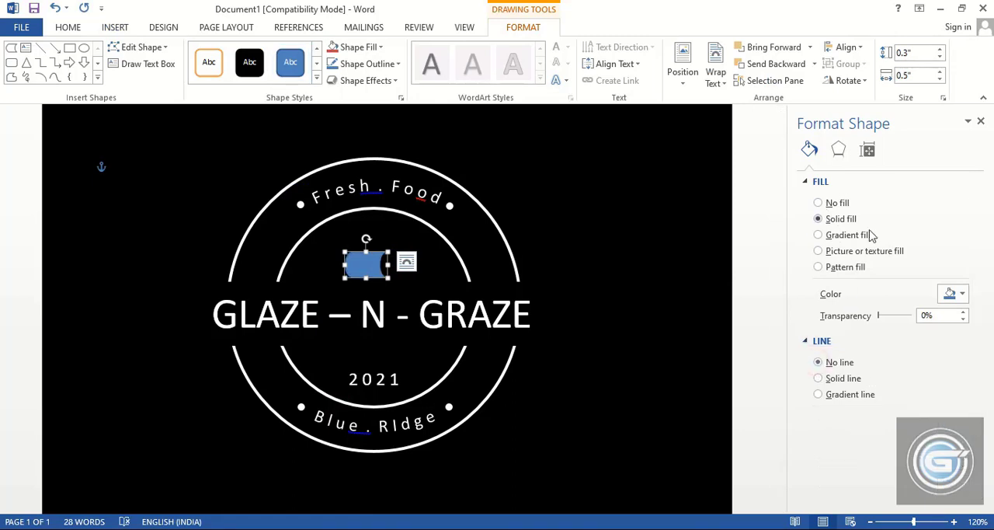
click(950, 293)
click(872, 327)
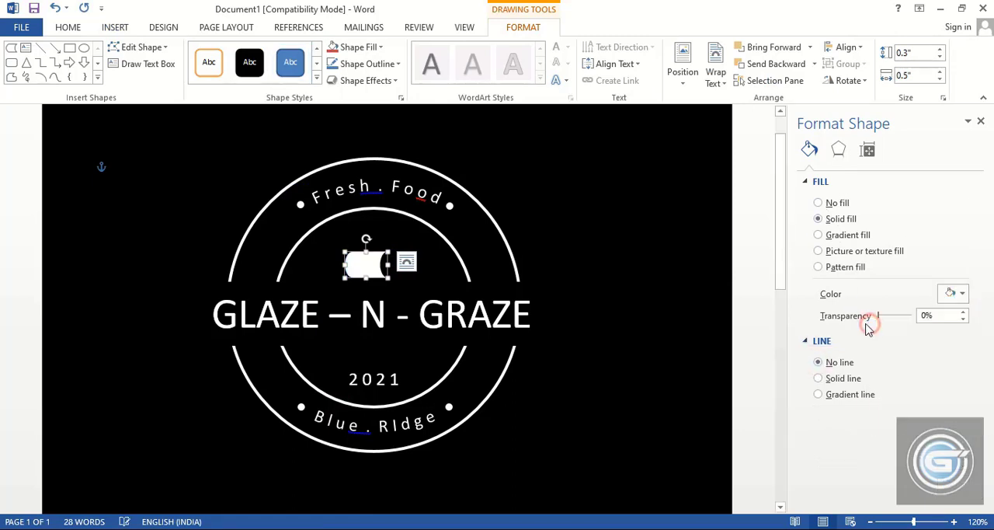
Rotate the white Stored Data shape 90° clockwise, shorten it to about 0.38", and place it centered above the "N"
drag(368, 236, 374, 259)
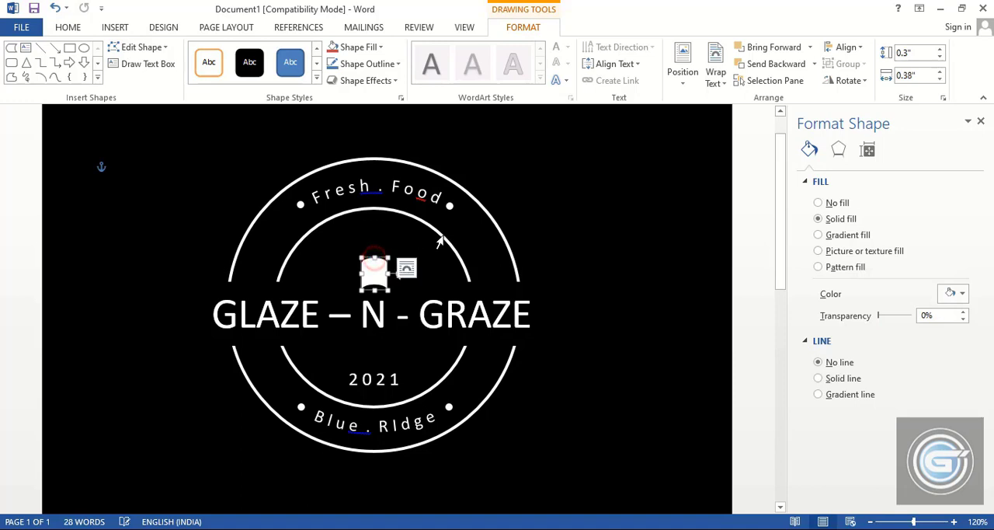
click(749, 307)
Draw a Cloud shape about 0.4" high and 0.66" wide over the top of the white shape above the "N"
click(115, 29)
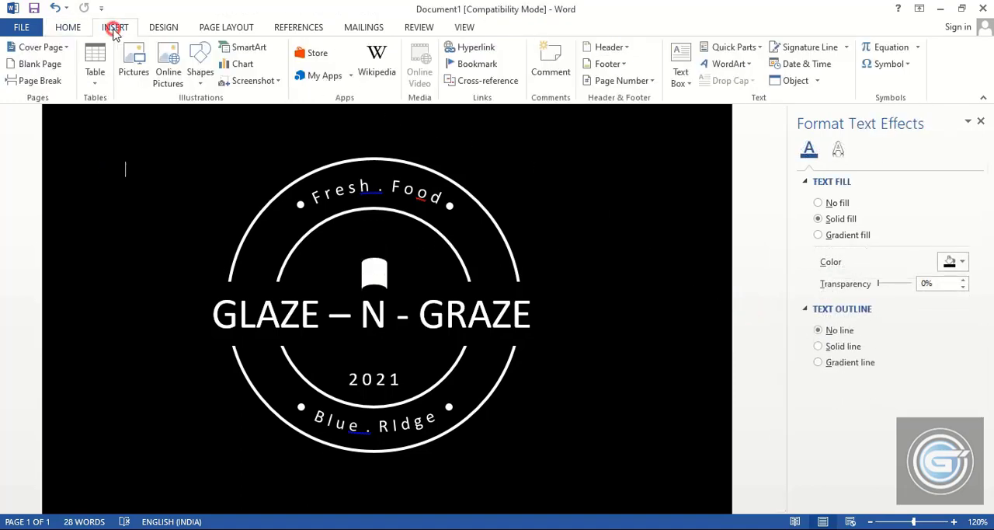
click(198, 70)
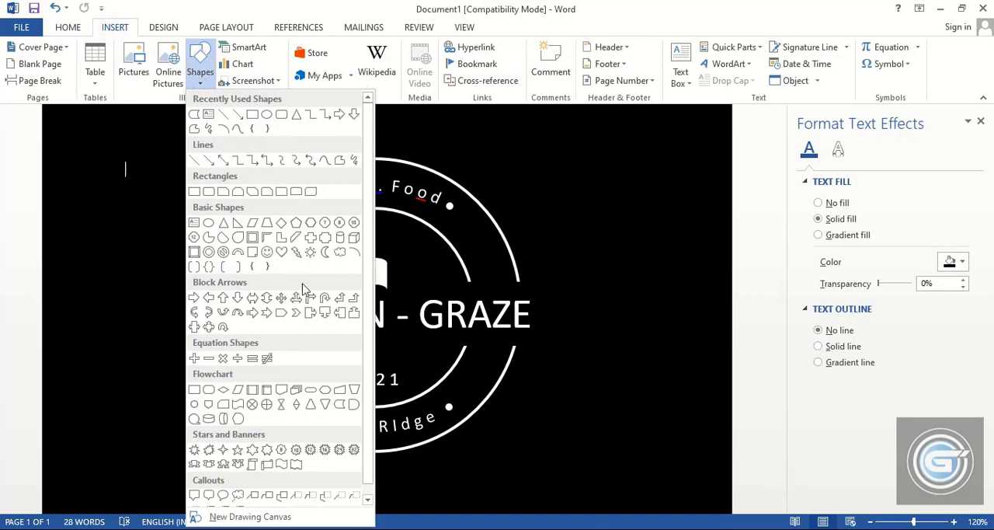
click(340, 253)
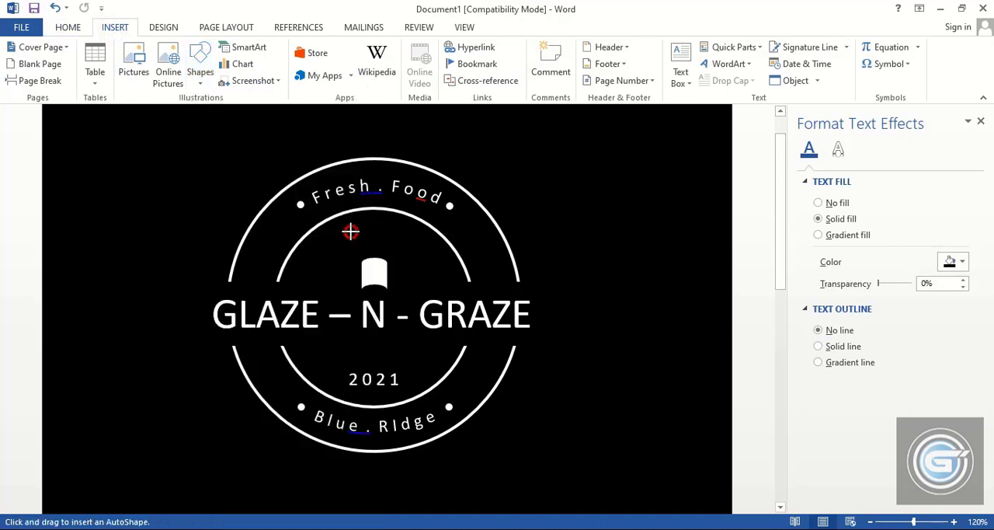
drag(350, 231, 407, 266)
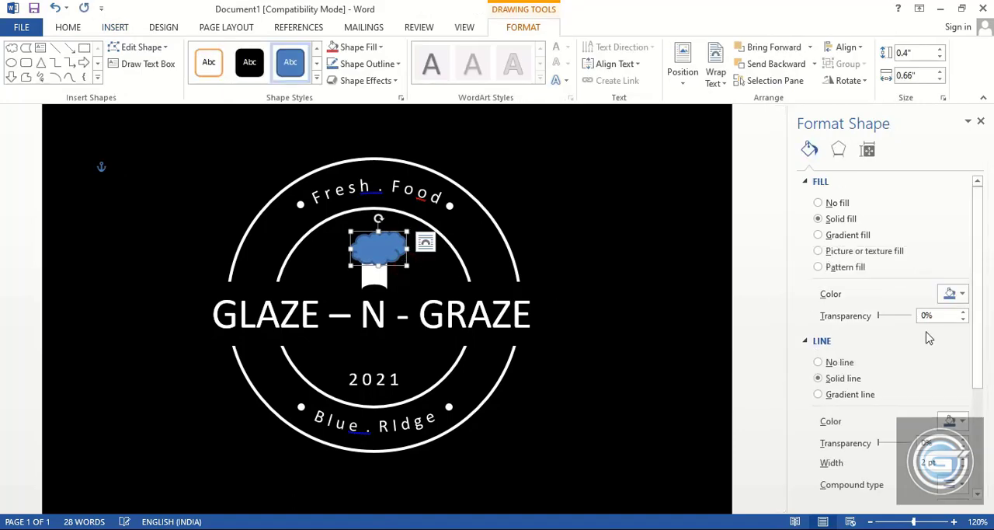
Remove the outline of the Cloud shape above the "N" and fill it with white
click(818, 362)
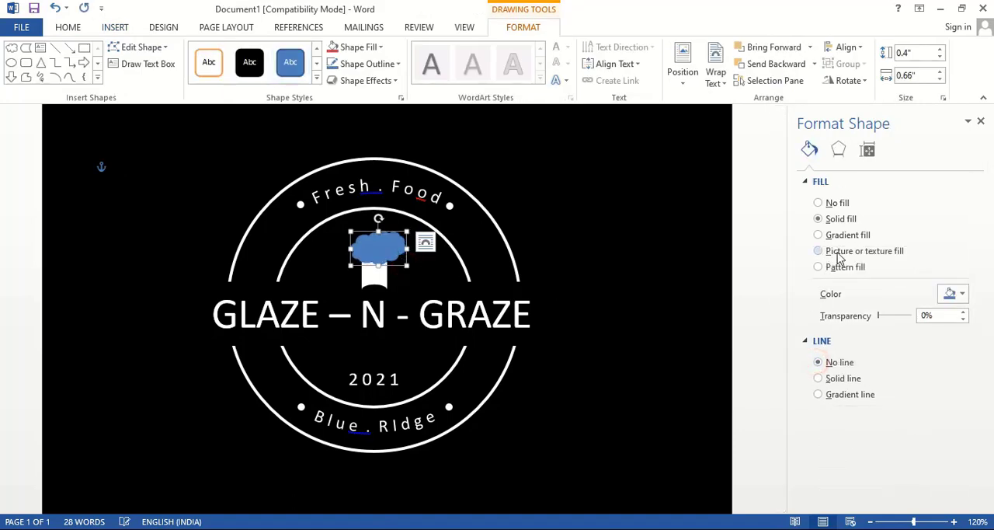
click(960, 295)
click(872, 327)
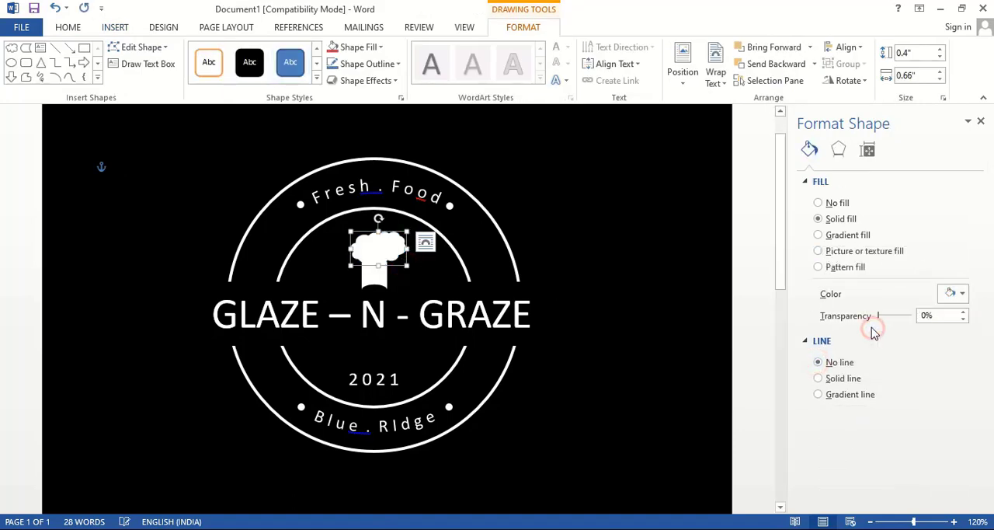
click(748, 306)
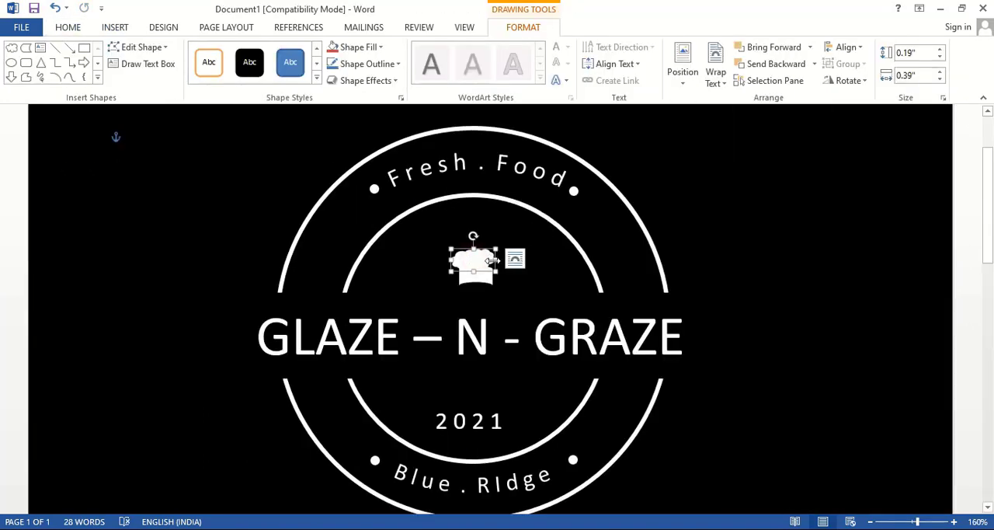
Resize the white cloud to about 0.25" high and 0.84" wide, centered over the chef-hat base
mouse_move(497, 260)
mouse_down()
mouse_move(528, 264)
mouse_move(494, 263)
mouse_up()
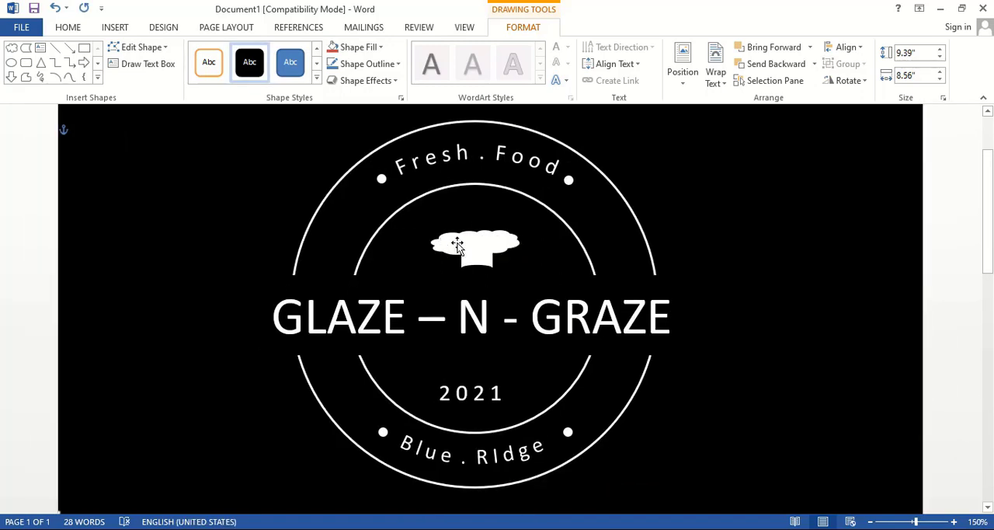
click(456, 243)
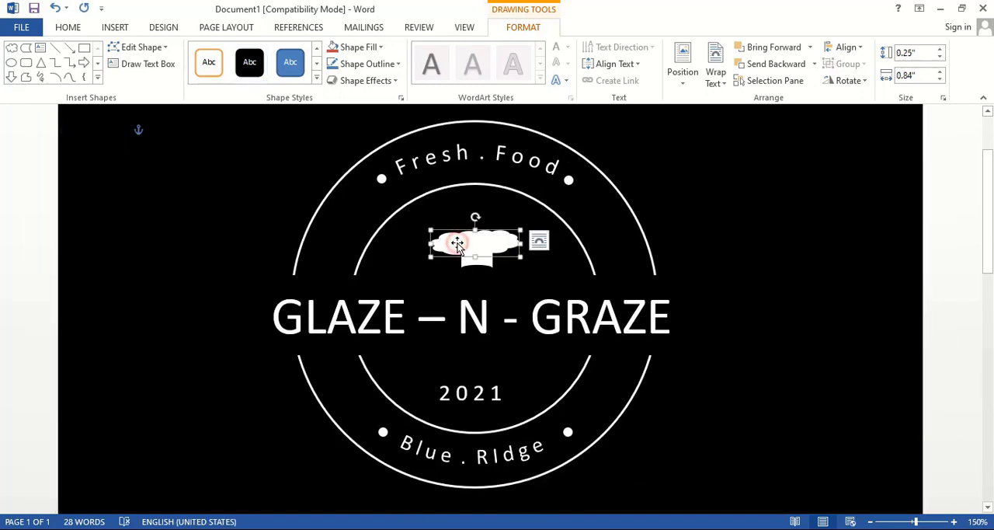
Give the white cloud of the chef hat a solid black outline 2 pt wide
right_click(457, 243)
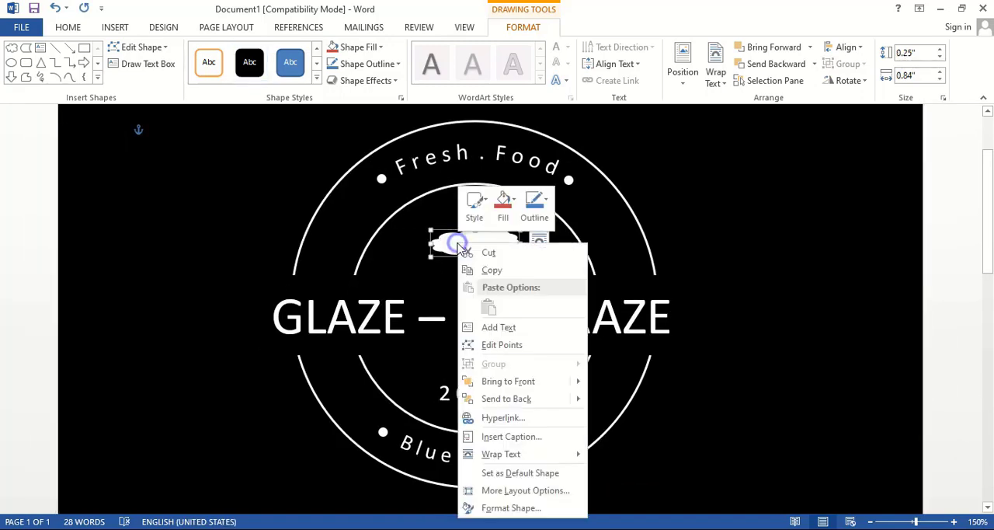
click(502, 508)
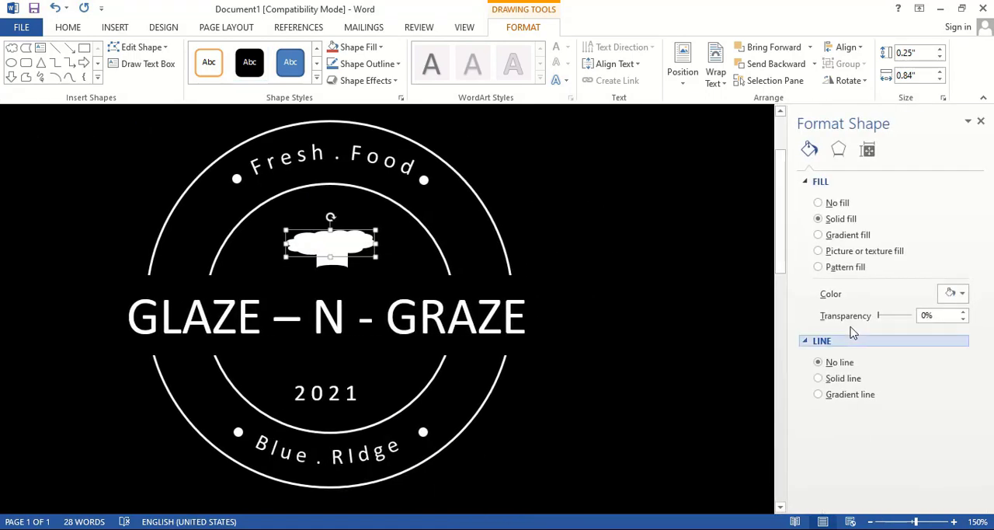
click(818, 378)
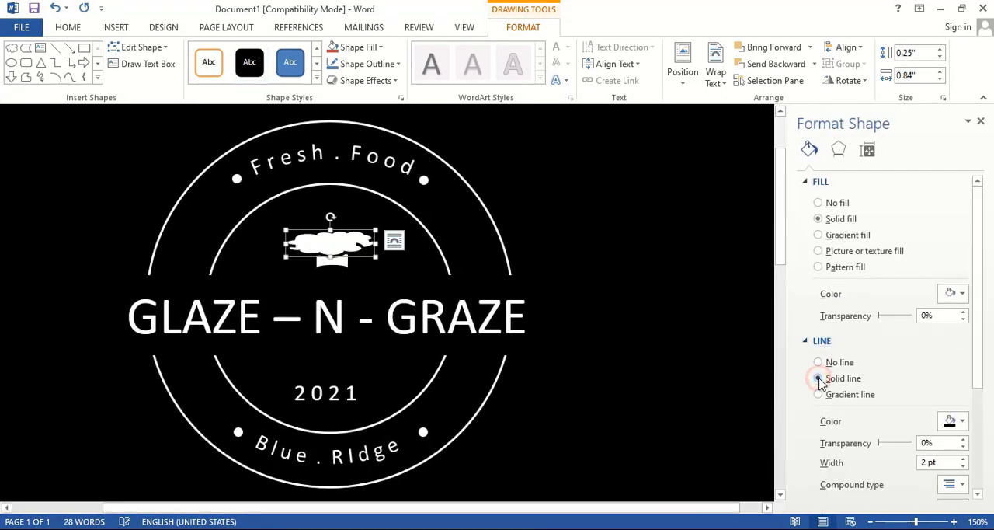
click(703, 236)
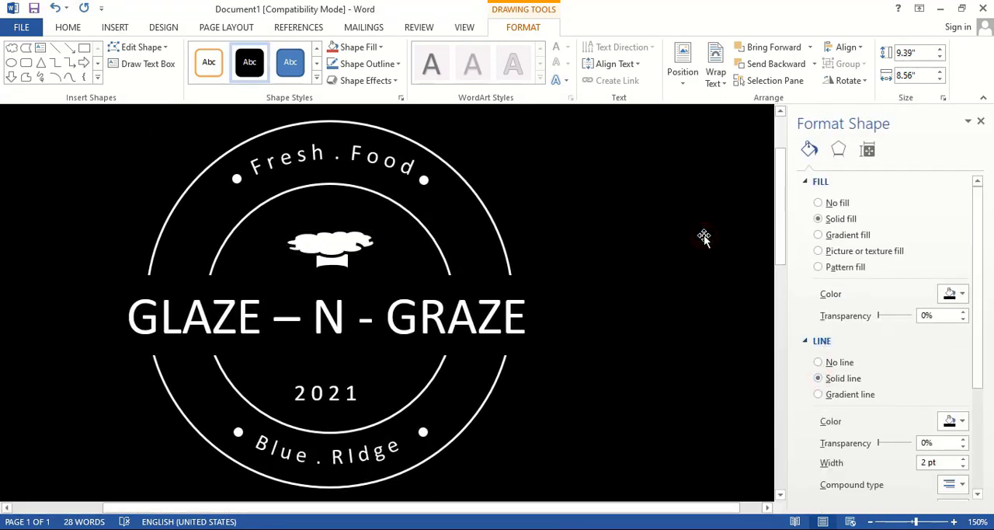
click(980, 121)
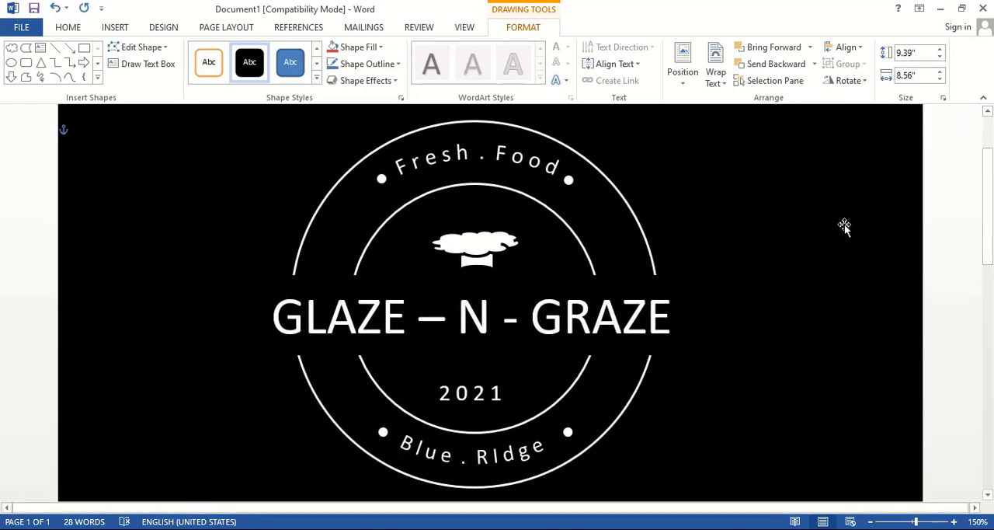